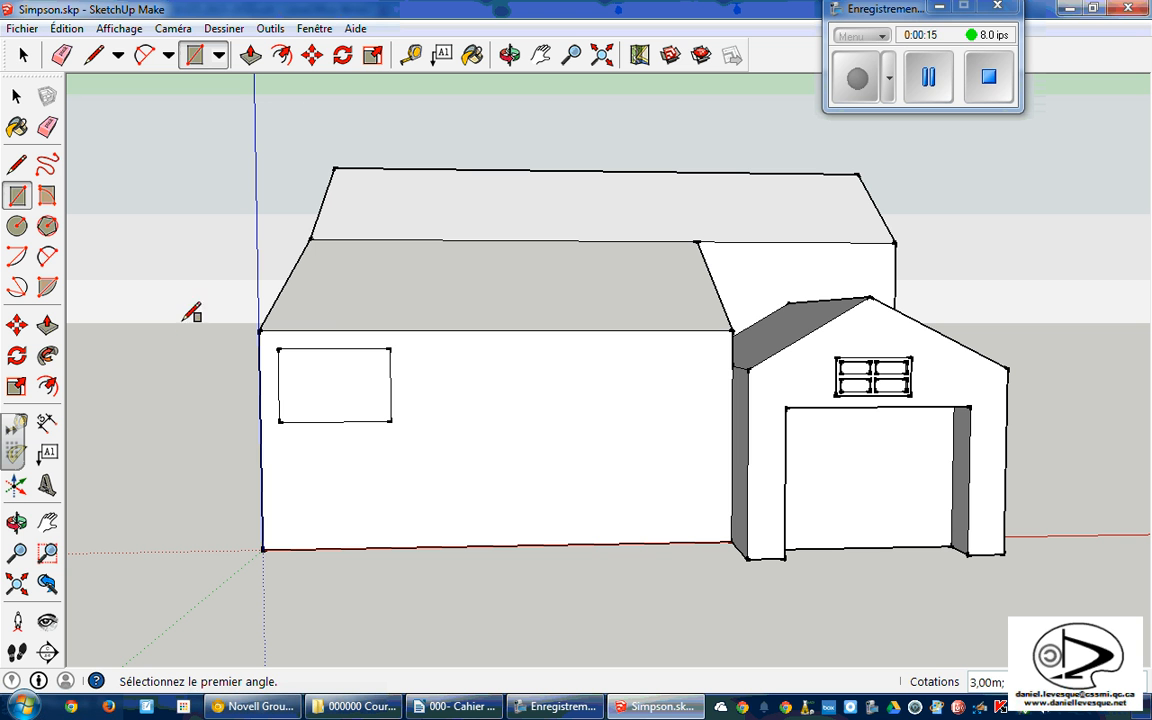
- Place vertical Tape Measure guides 0.1 m inside the left and right edges of the large window outline on the front wall
{"action": "left_click", "coordinate": [414, 56]}
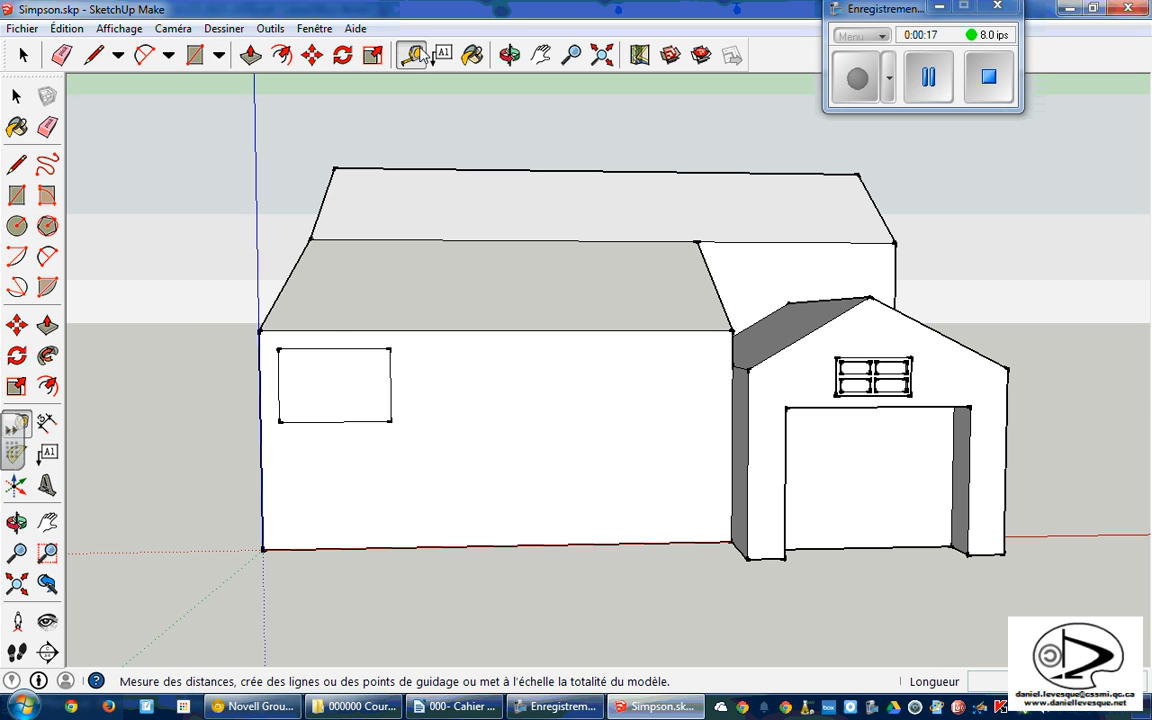
{"action": "left_click", "coordinate": [278, 385]}
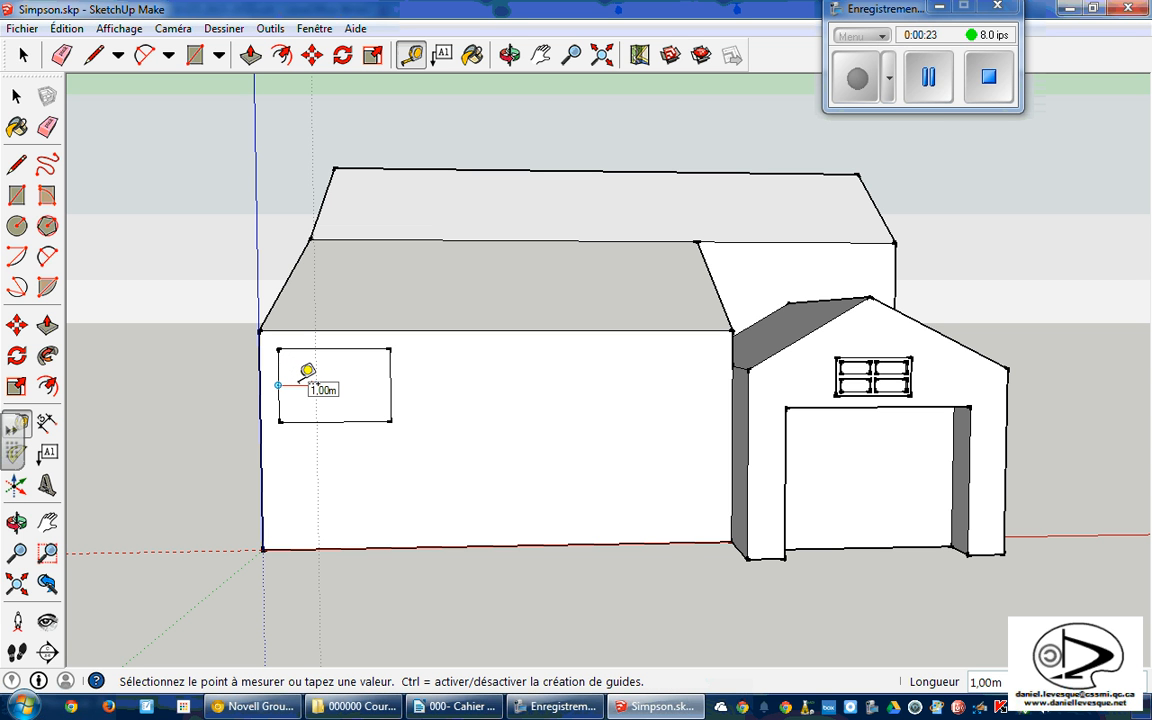
{"action": "type", "text": "0,1"}
{"action": "key", "text": "Return"}
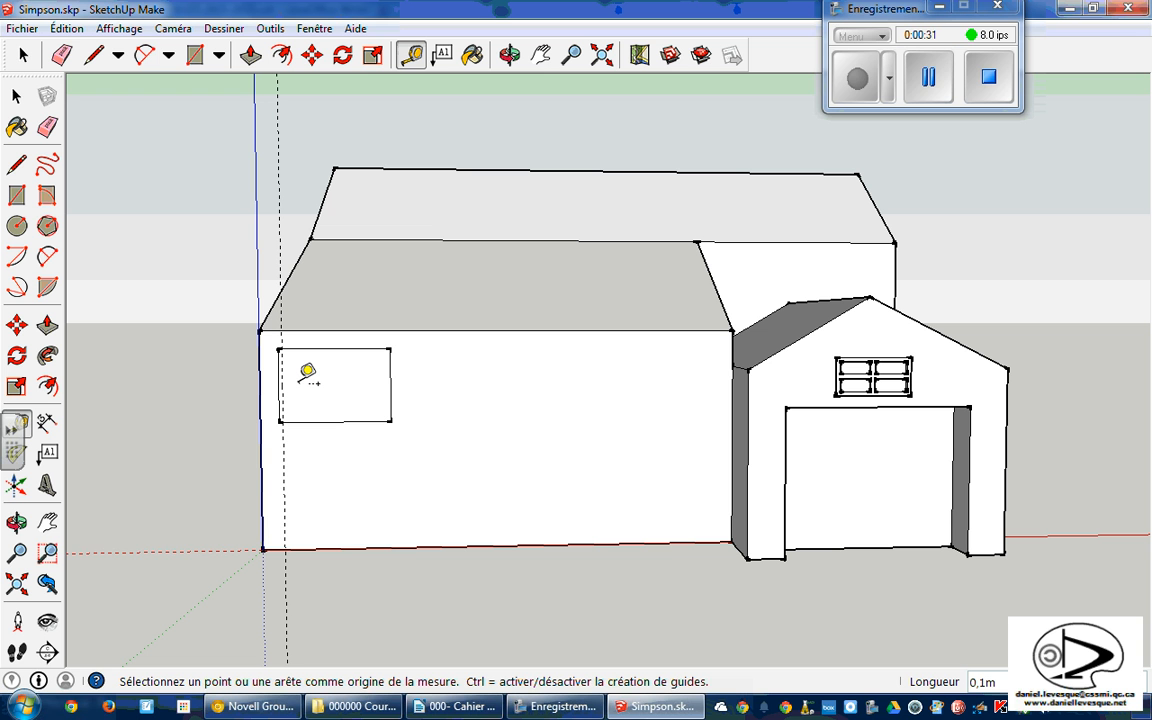
{"action": "left_click", "coordinate": [390, 385]}
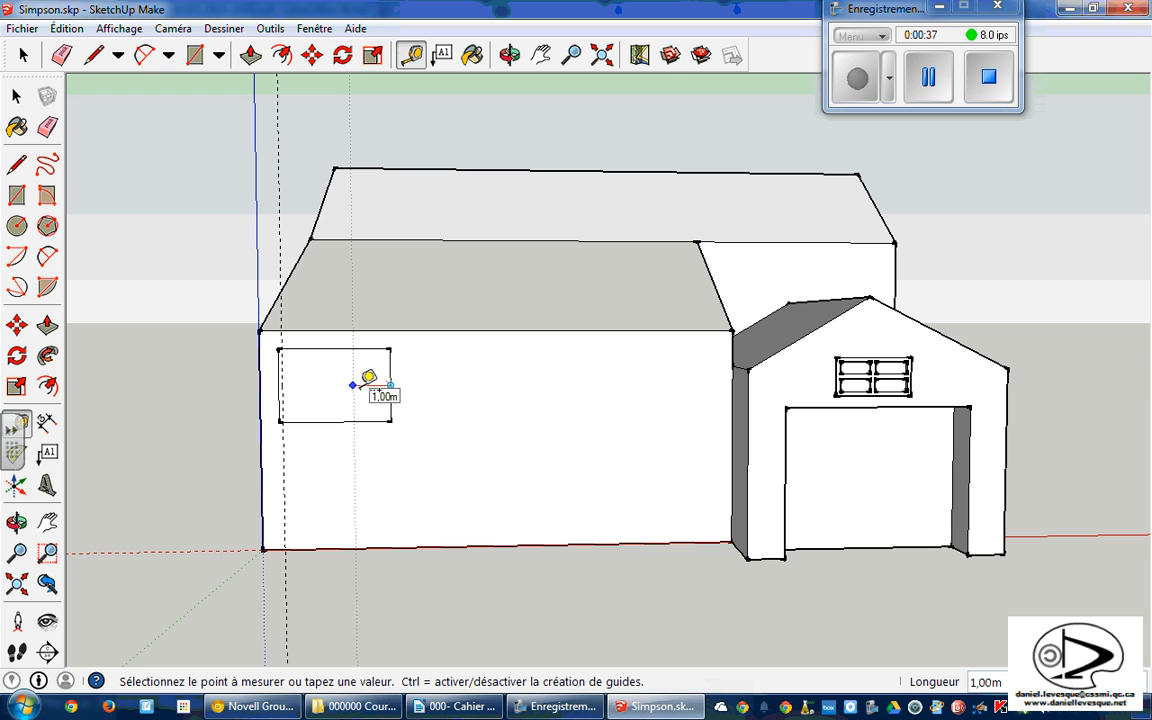
{"action": "type", "text": "0,1m"}
{"action": "key", "text": "Return"}
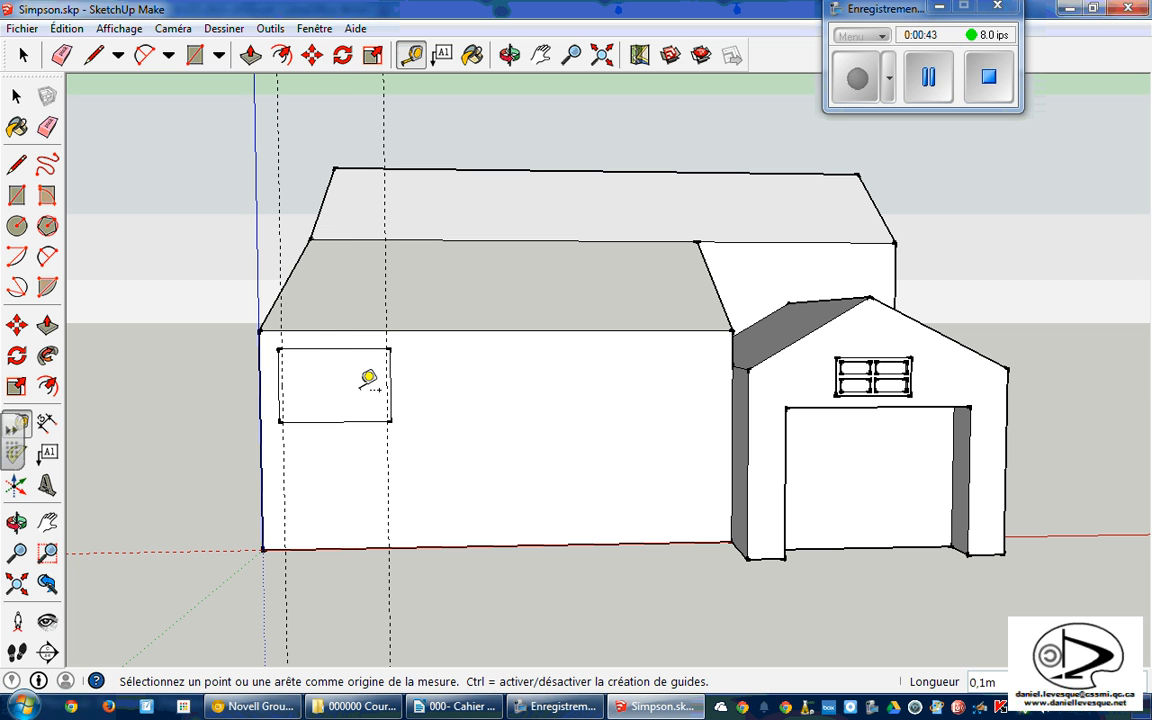
- Place horizontal guides 0.1 m inside the top and bottom edges of the window outline
{"action": "left_click", "coordinate": [311, 348]}
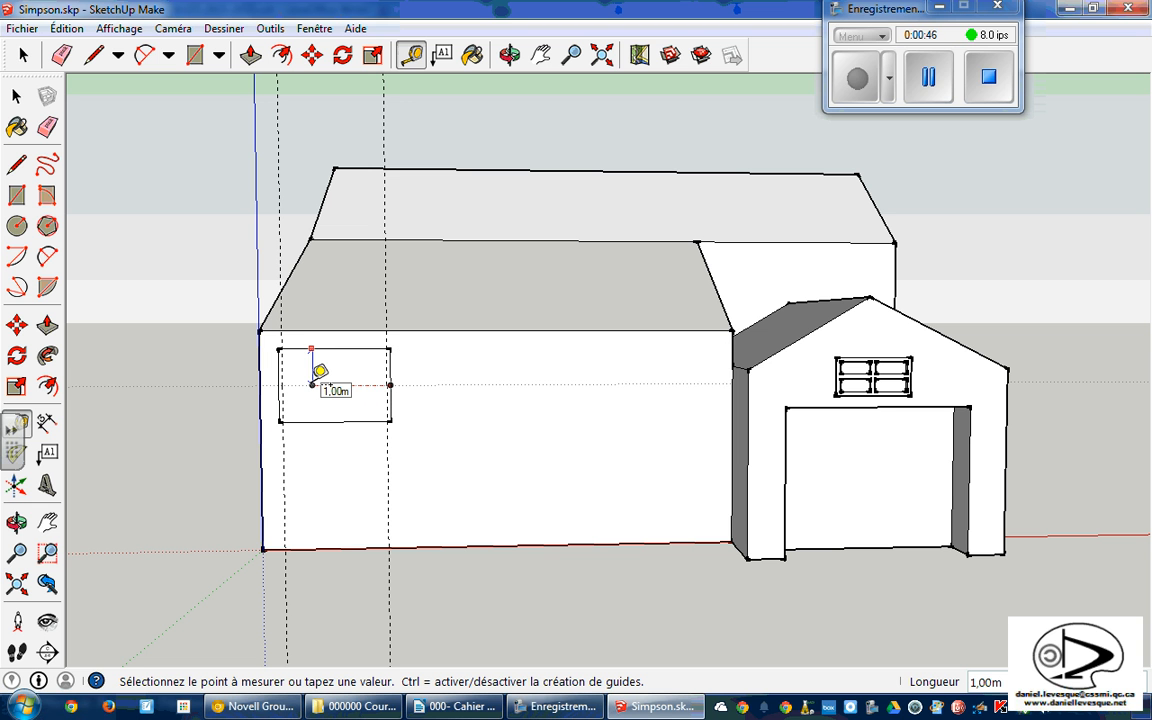
{"action": "type", "text": "0,1m"}
{"action": "key", "text": "Return"}
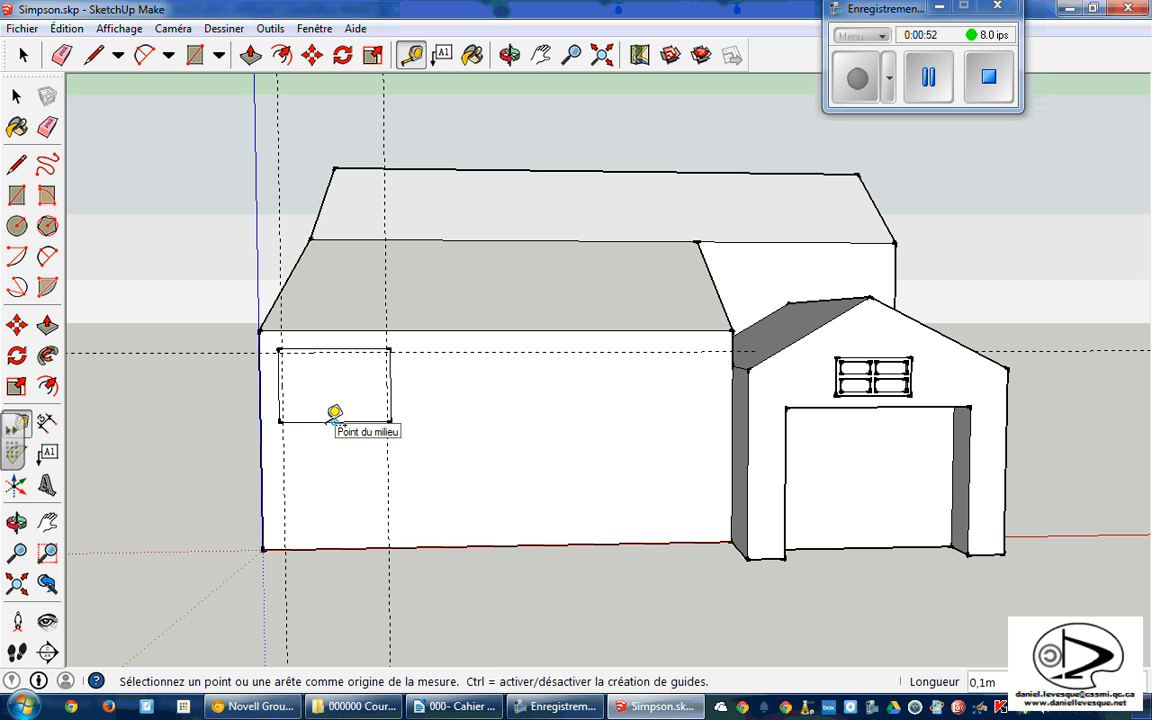
{"action": "left_click", "coordinate": [334, 420]}
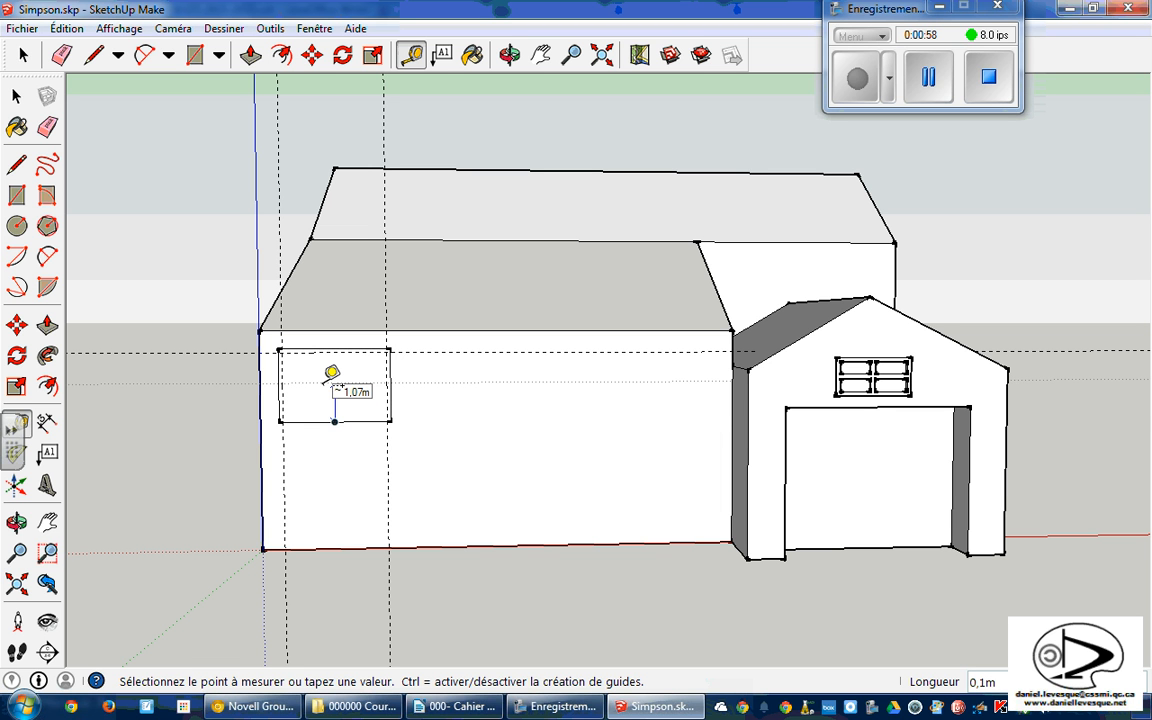
{"action": "left_click", "coordinate": [340, 387]}
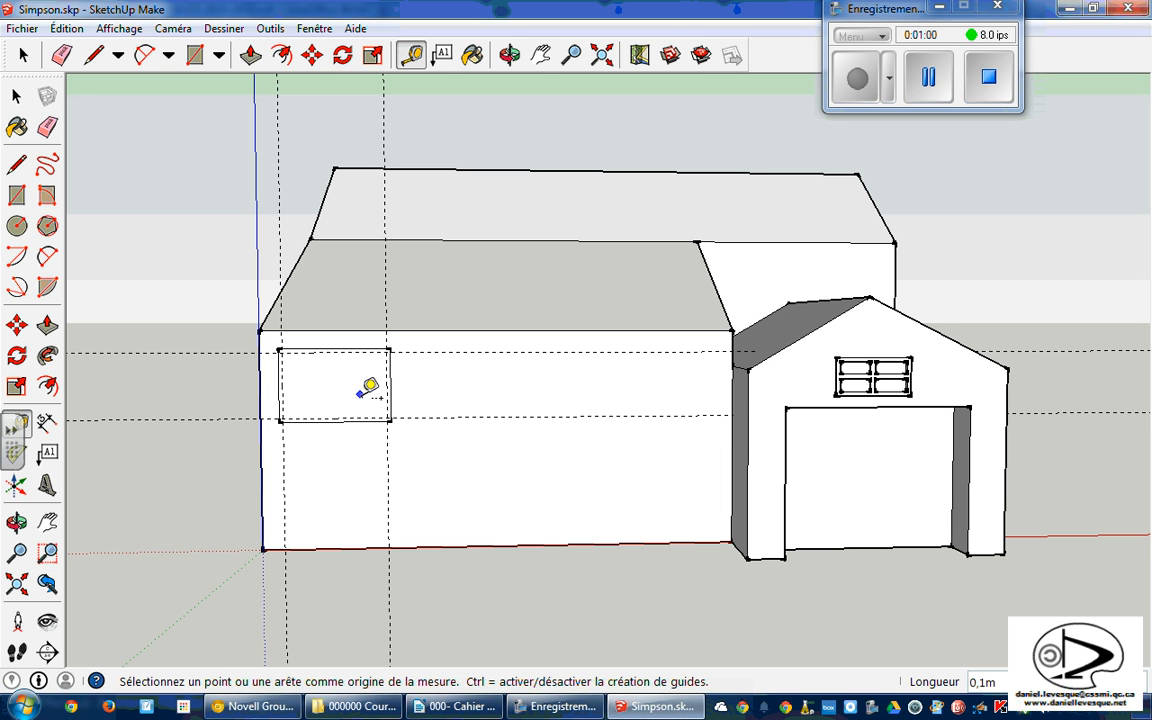
{"action": "left_click", "coordinate": [335, 348]}
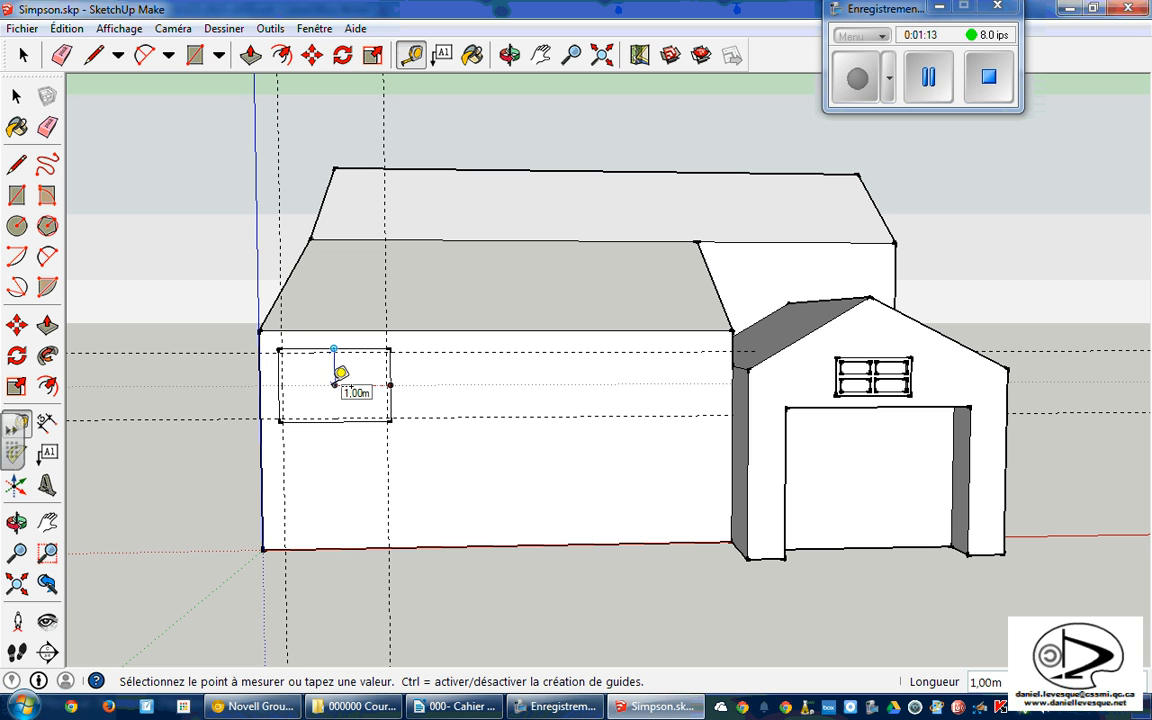
{"action": "key", "text": "Escape"}
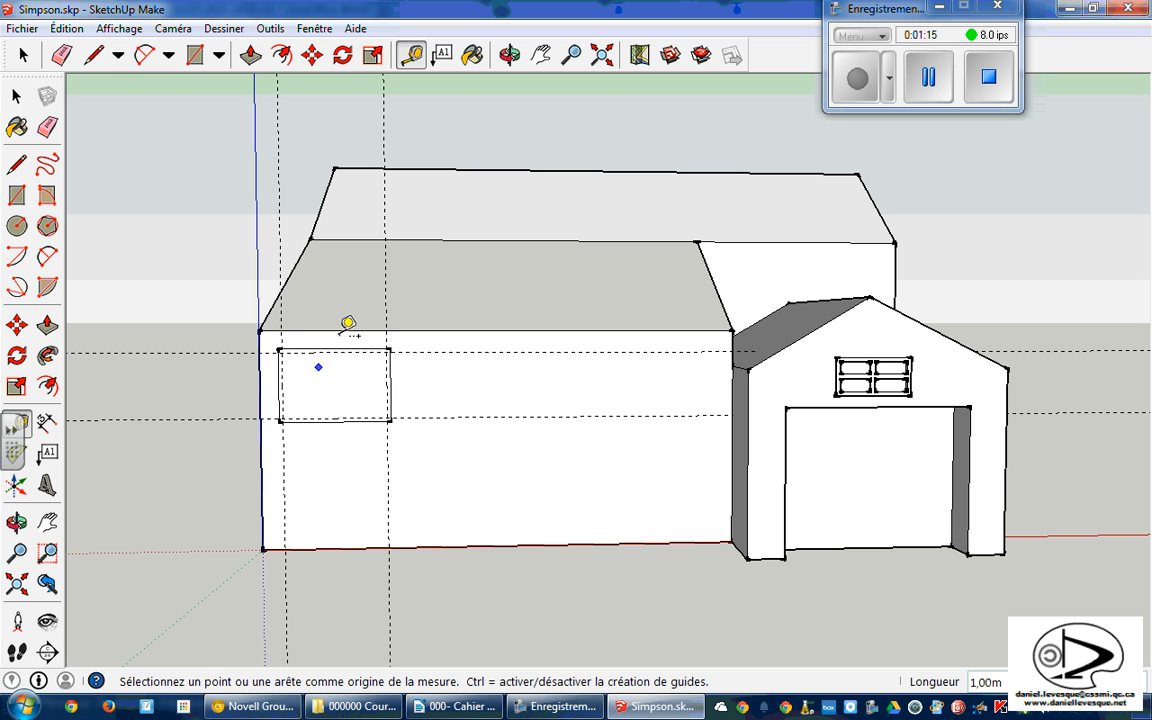
- Draw a vertical line through the window's centre, from the midpoint of its top edge to the midpoint of its bottom edge
{"action": "left_click", "coordinate": [97, 62]}
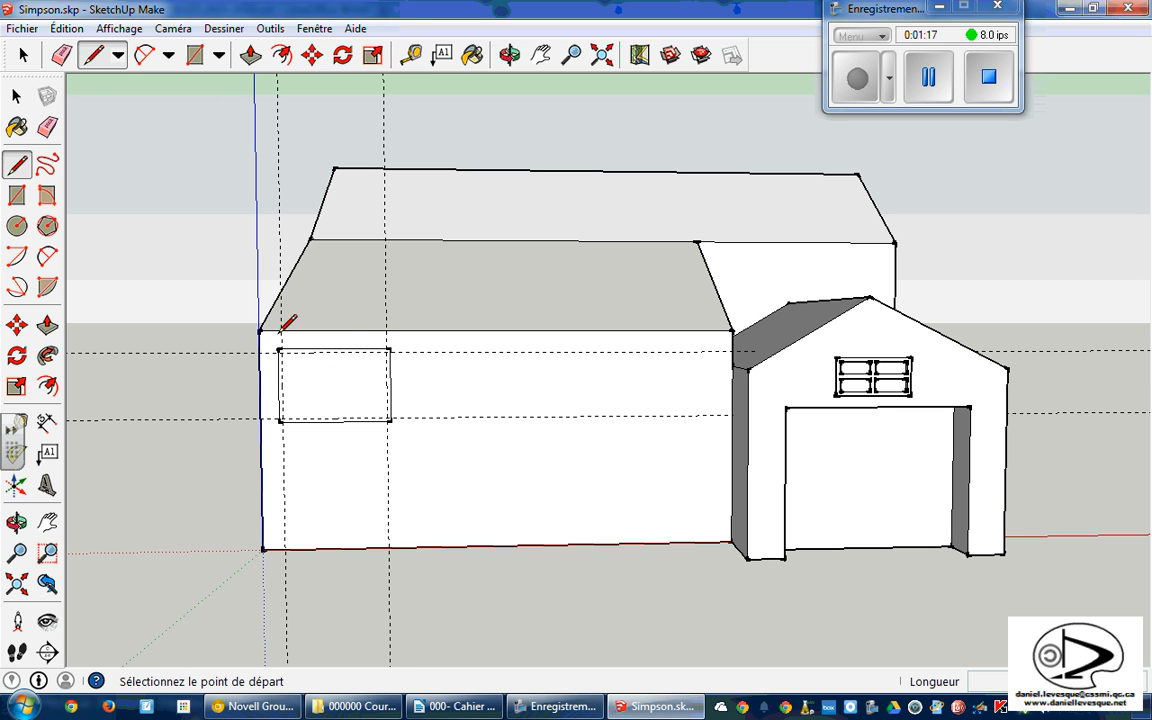
{"action": "left_click", "coordinate": [334, 348]}
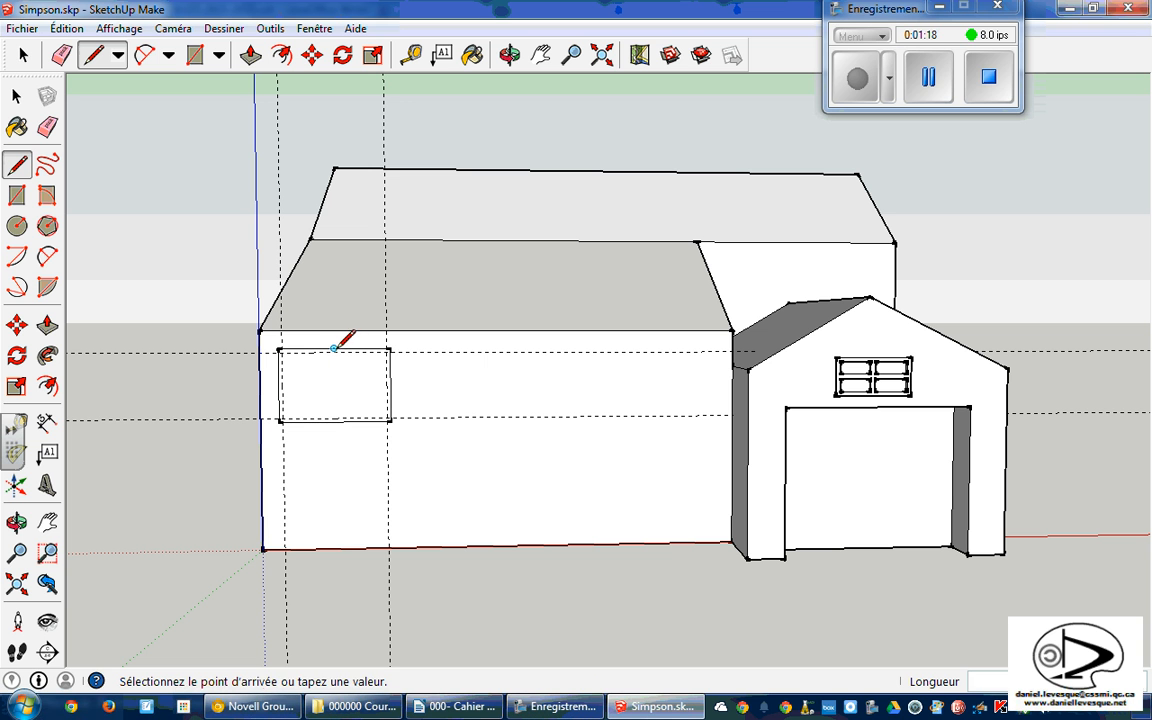
{"action": "left_click", "coordinate": [334, 421]}
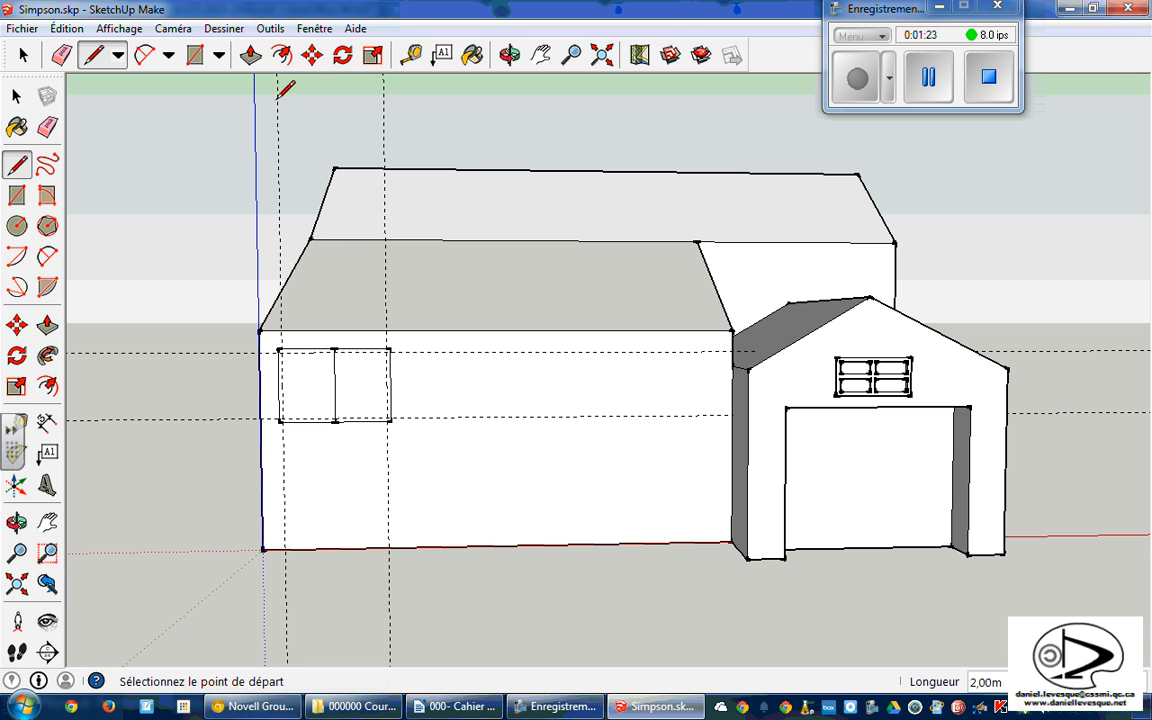
- Place vertical guides 0.1 m to either side of the window's centre line
{"action": "left_click", "coordinate": [410, 55]}
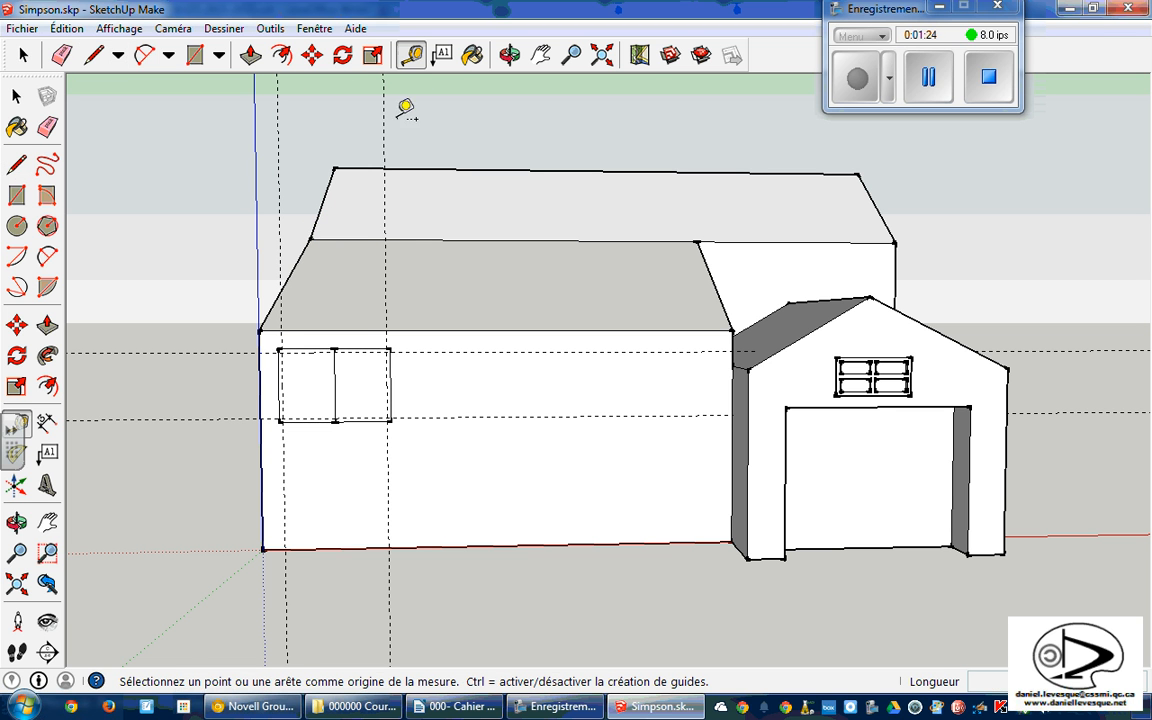
{"action": "left_click", "coordinate": [336, 384]}
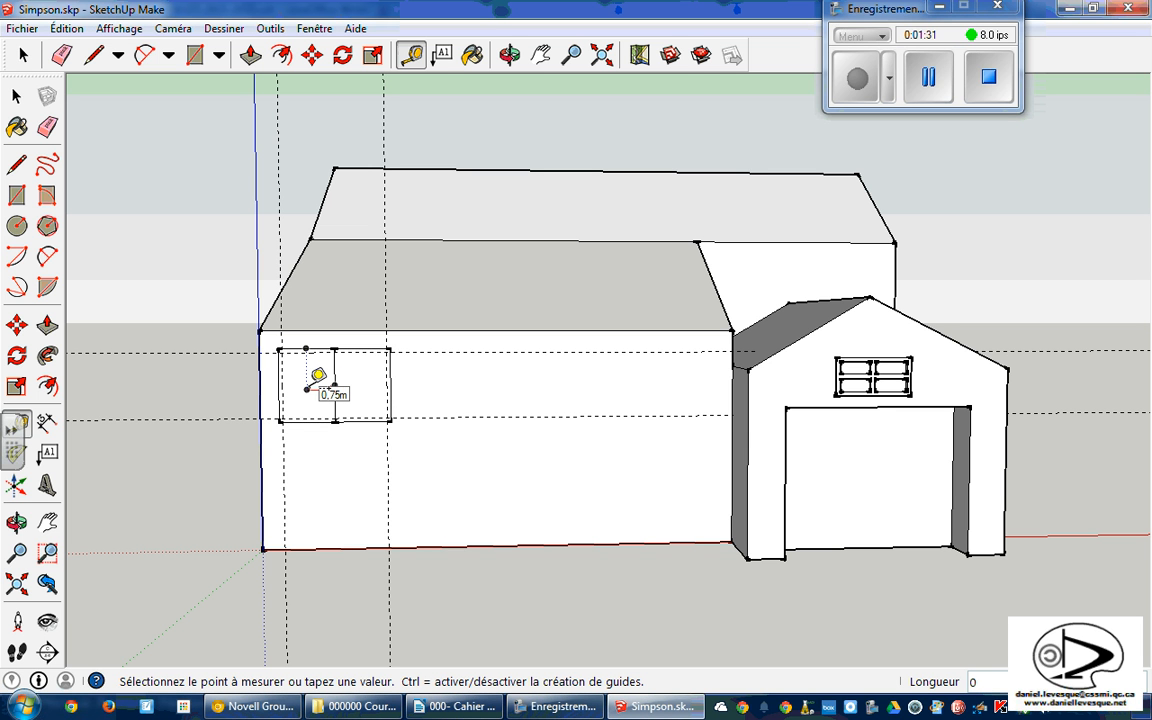
{"action": "left_click", "coordinate": [309, 387]}
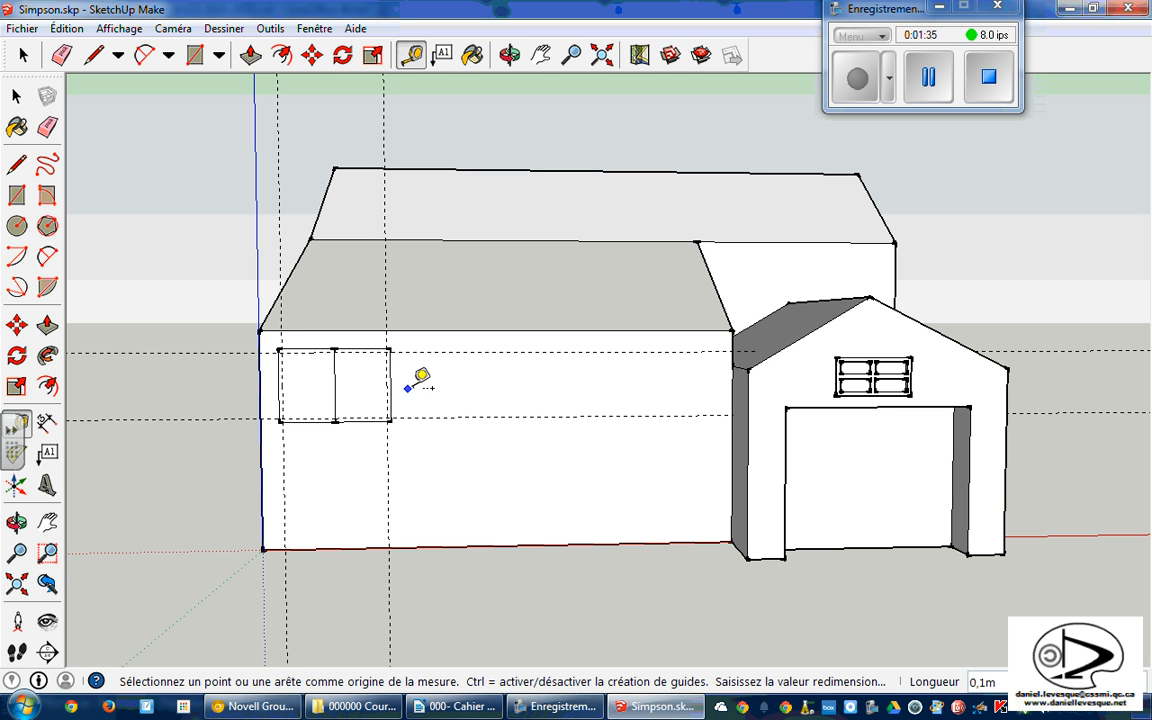
{"action": "left_click", "coordinate": [336, 386]}
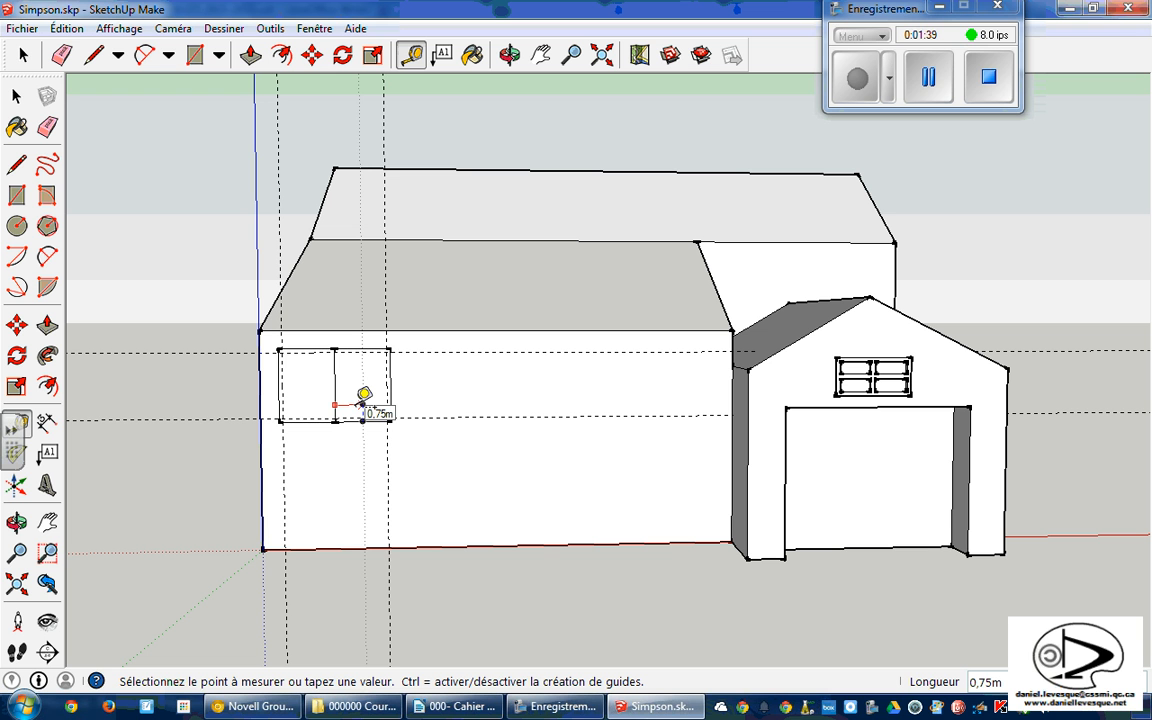
{"action": "type", "text": "0,1m"}
{"action": "key", "text": "Return"}
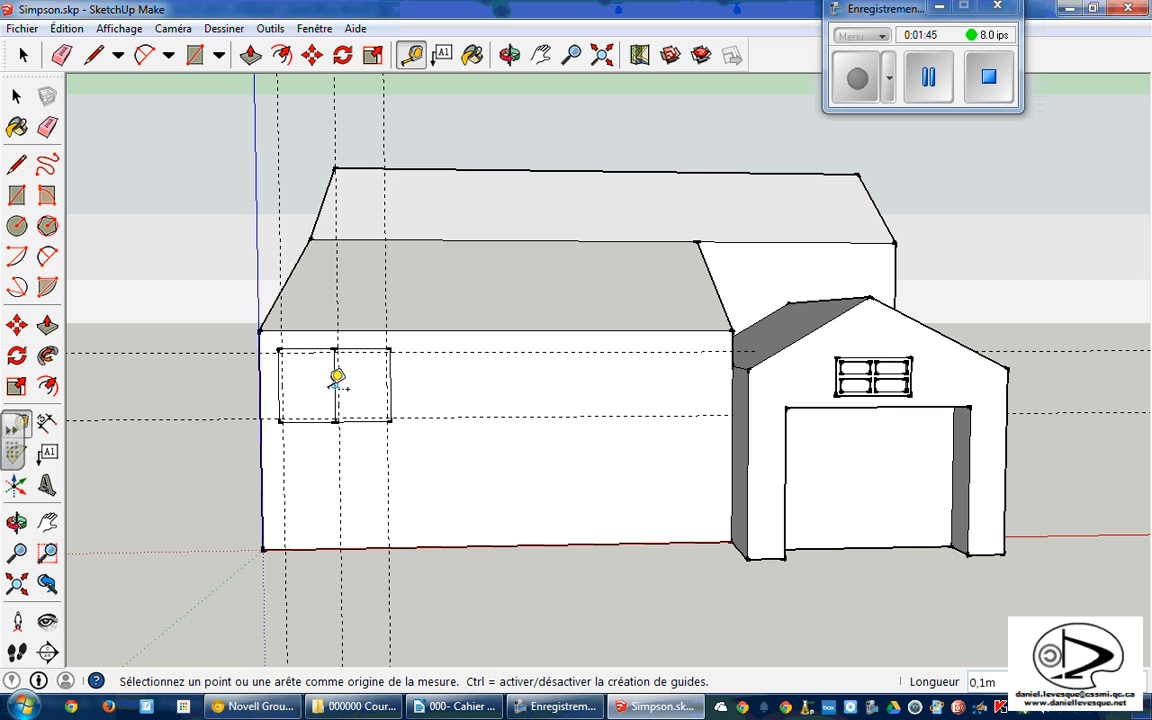
{"action": "left_click", "coordinate": [335, 384]}
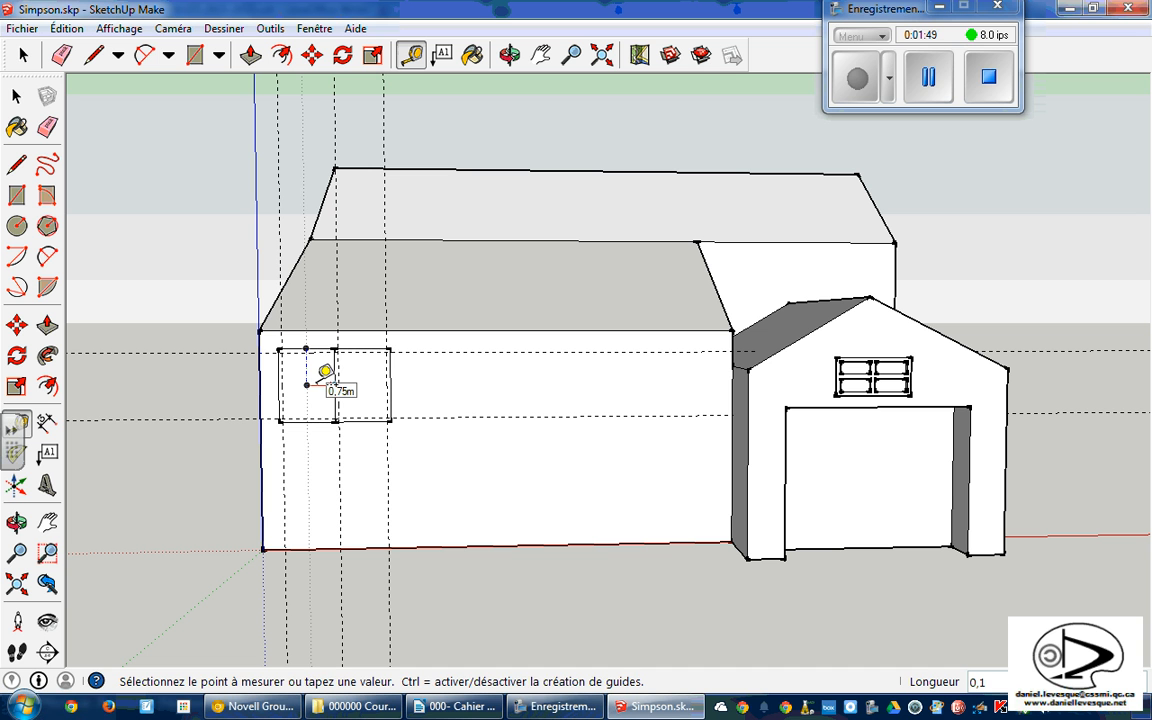
{"action": "key", "text": "Return"}
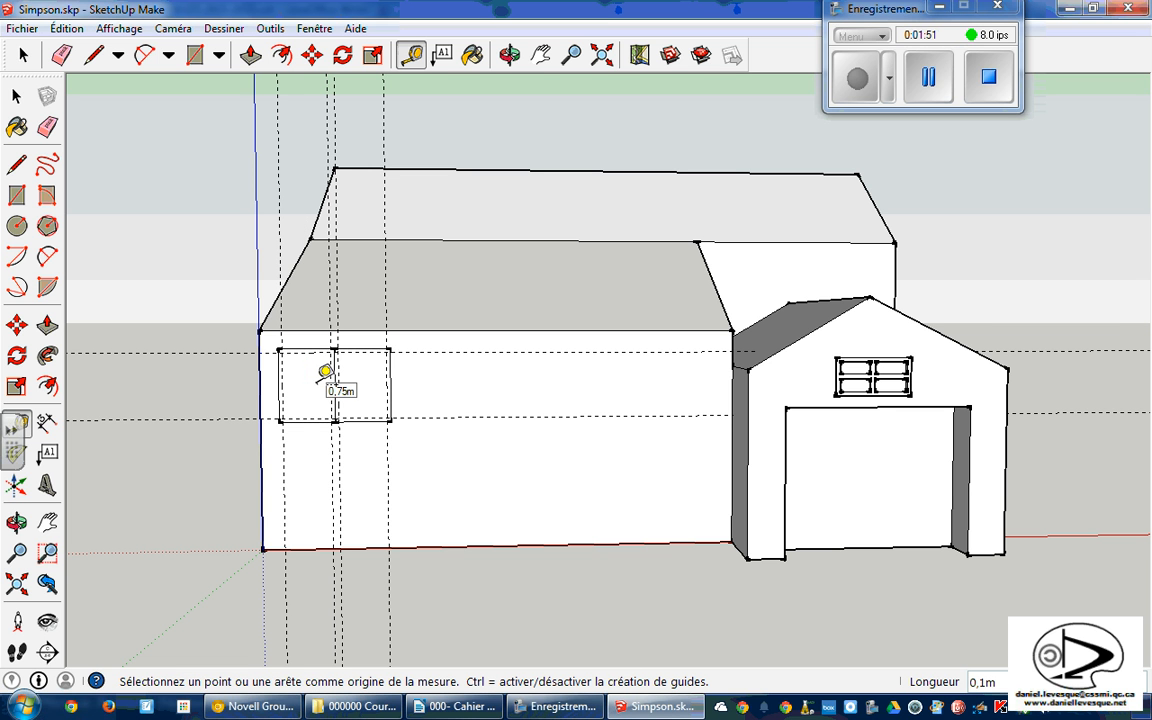
- Draw two rectangular panes inside the window, one per half, with opposite corners on the guide intersections
{"action": "left_click", "coordinate": [196, 57]}
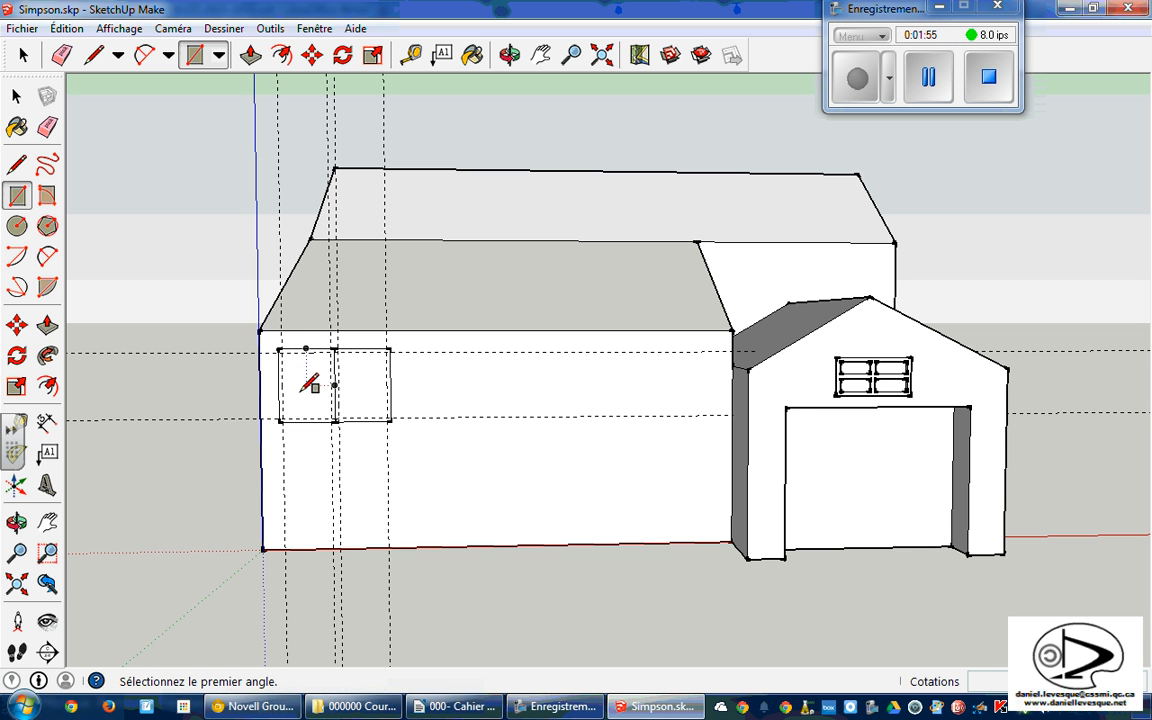
{"action": "scroll", "coordinate": [303, 389], "scroll_direction": "down", "scroll_amount": 1}
{"action": "scroll", "coordinate": [304, 392], "scroll_direction": "up", "scroll_amount": 5}
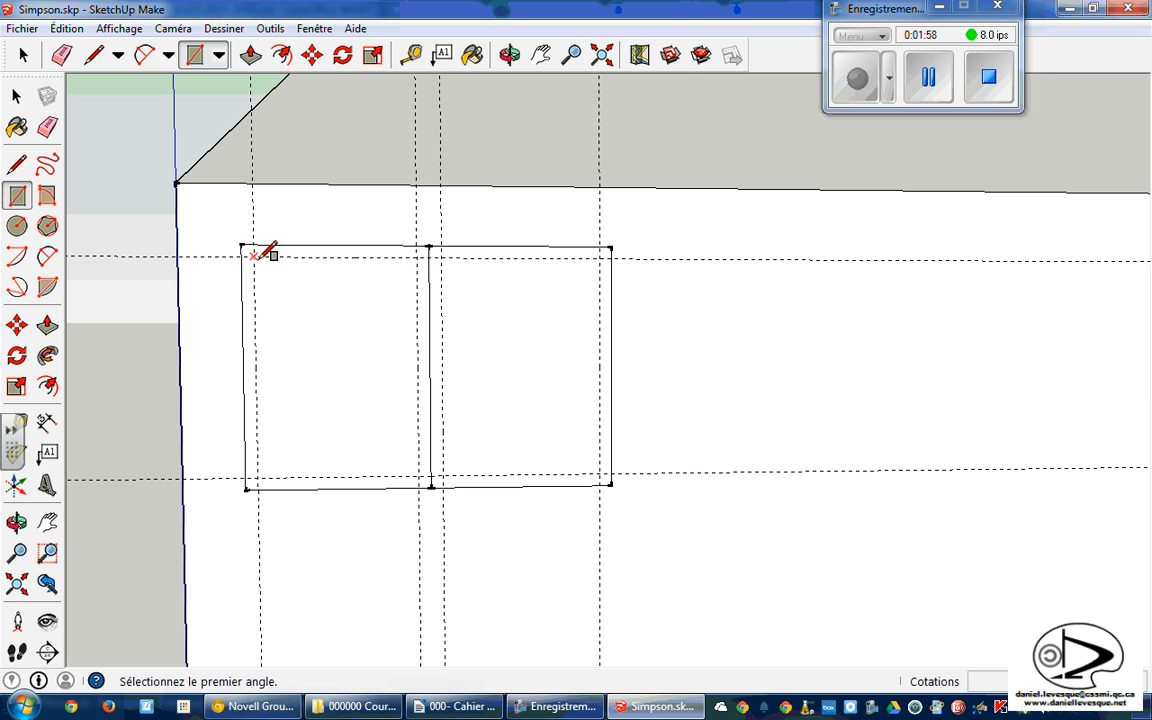
{"action": "left_click", "coordinate": [255, 256]}
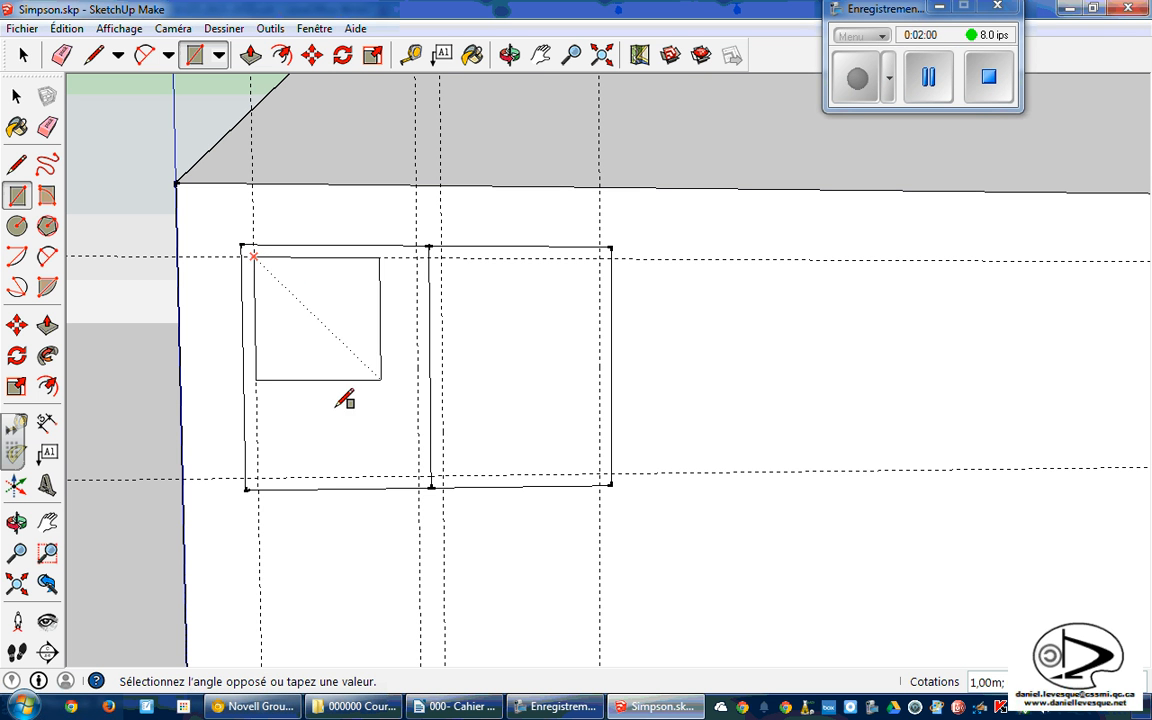
{"action": "left_click", "coordinate": [420, 475]}
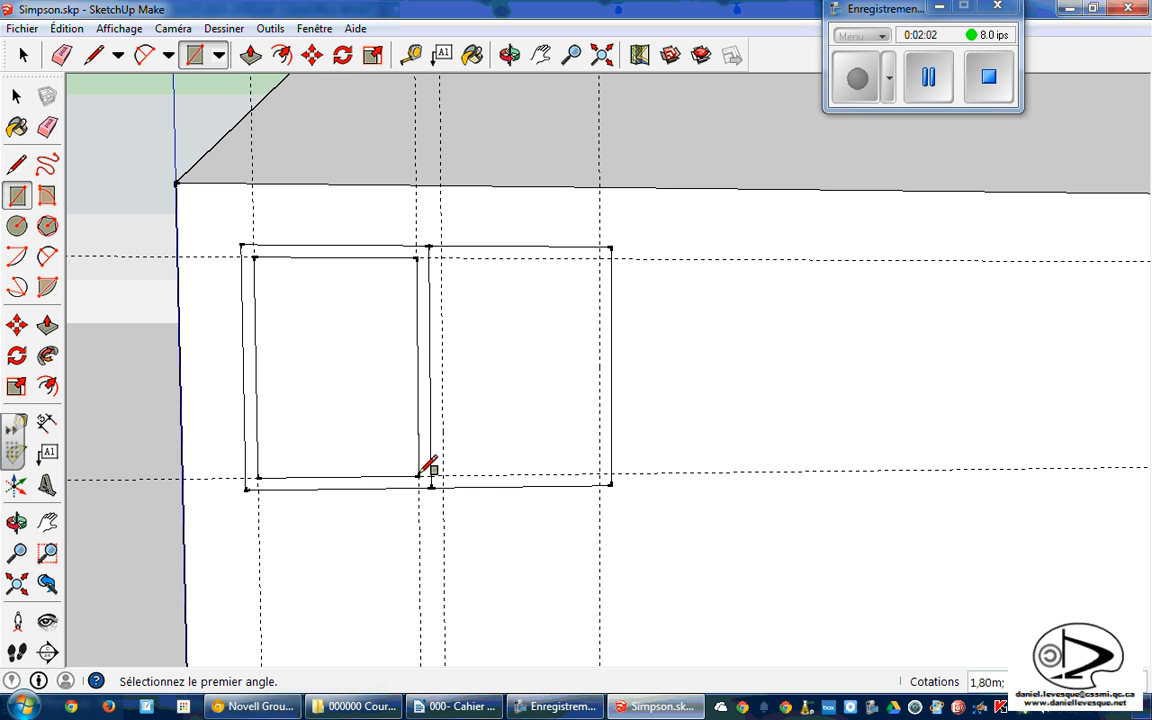
{"action": "left_click", "coordinate": [440, 258]}
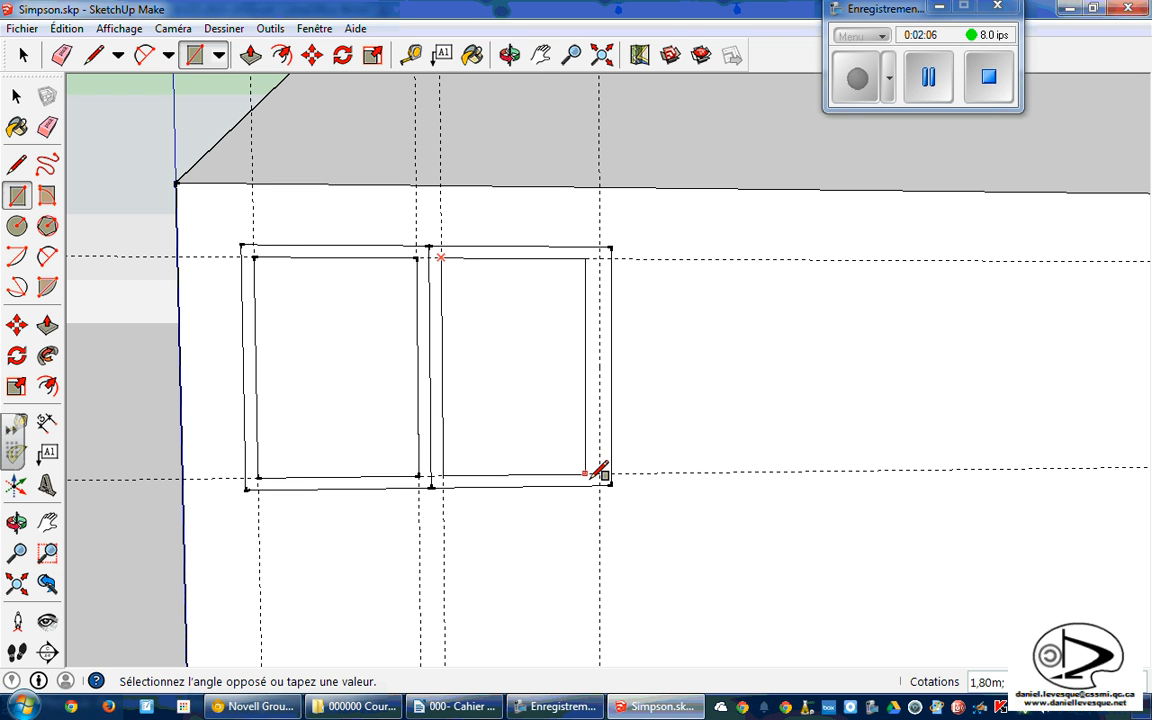
{"action": "left_click", "coordinate": [599, 473]}
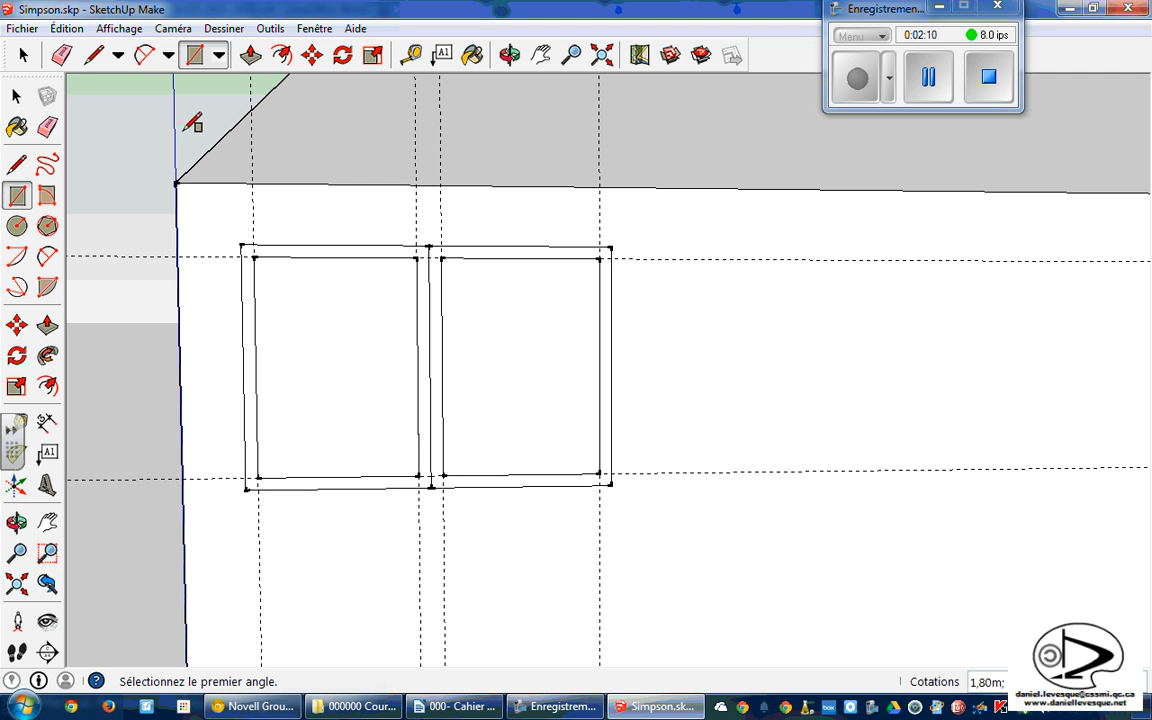
- Erase all the guides around the window and the centre line between the two panes
{"action": "left_click", "coordinate": [61, 57]}
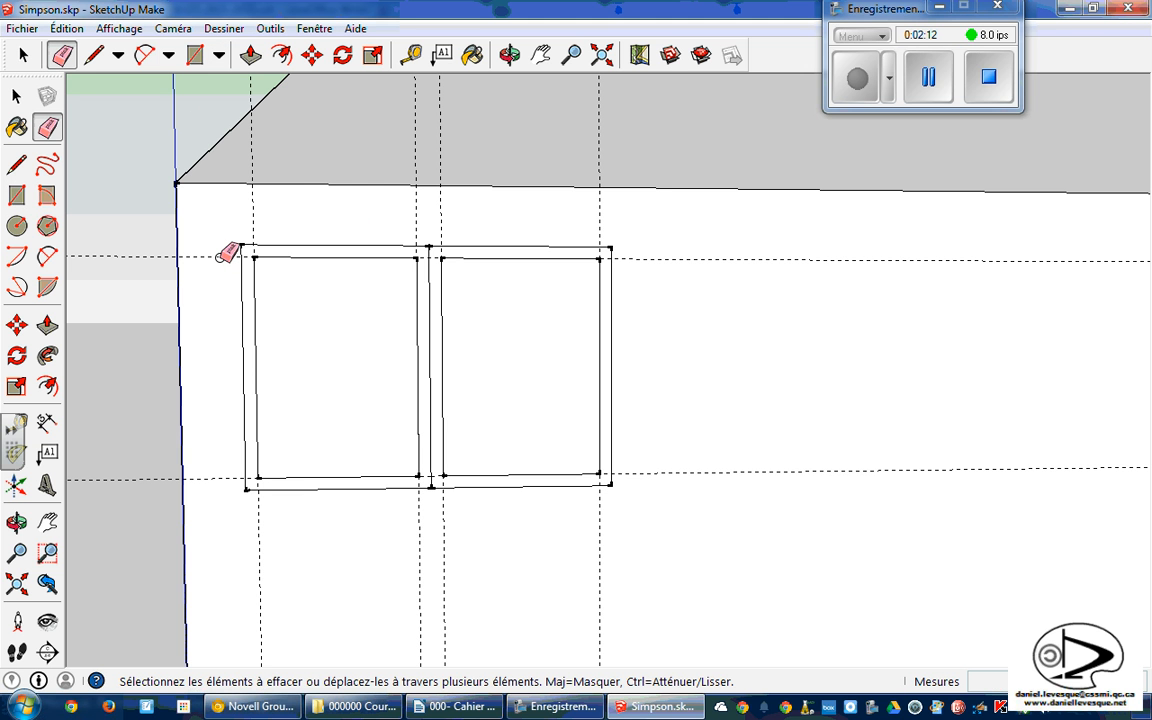
{"action": "left_click", "coordinate": [249, 226]}
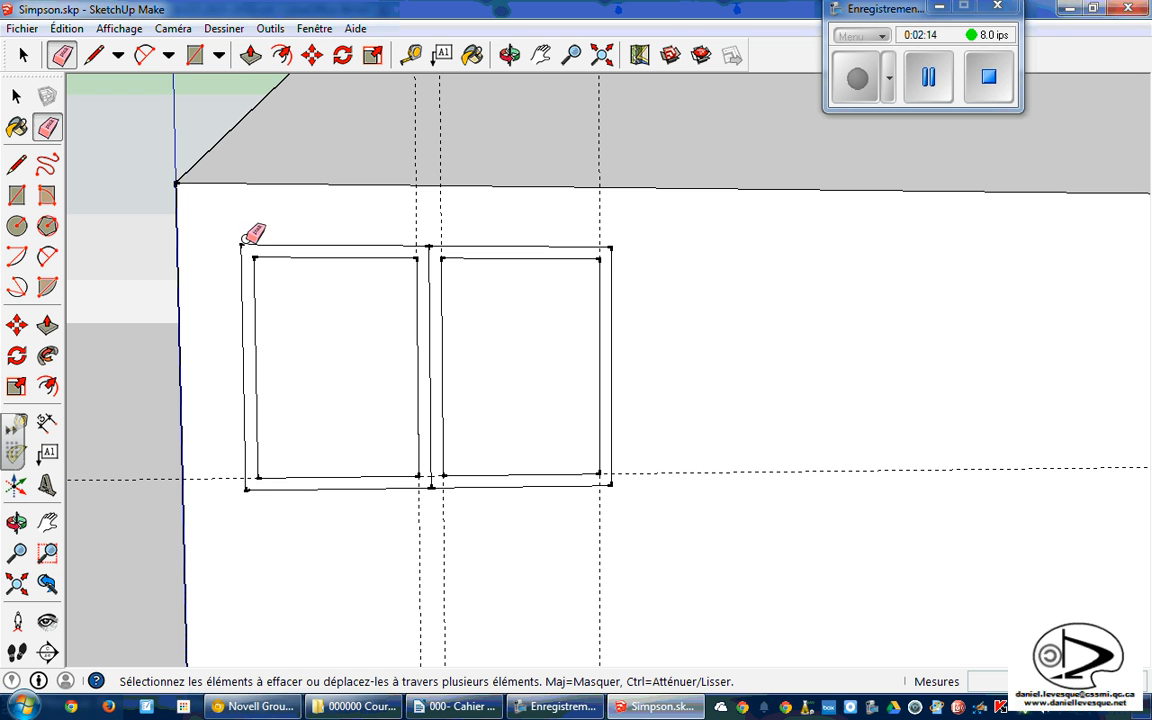
{"action": "left_click", "coordinate": [214, 478]}
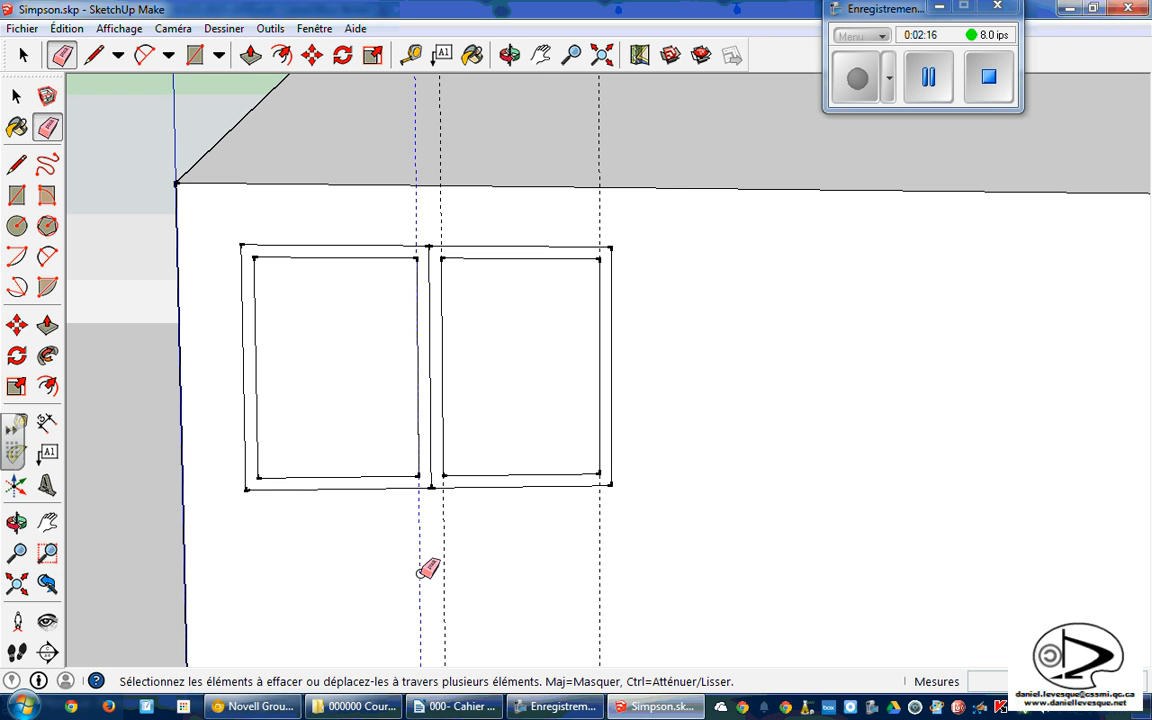
{"action": "left_click", "coordinate": [421, 571]}
{"action": "left_click", "coordinate": [445, 564]}
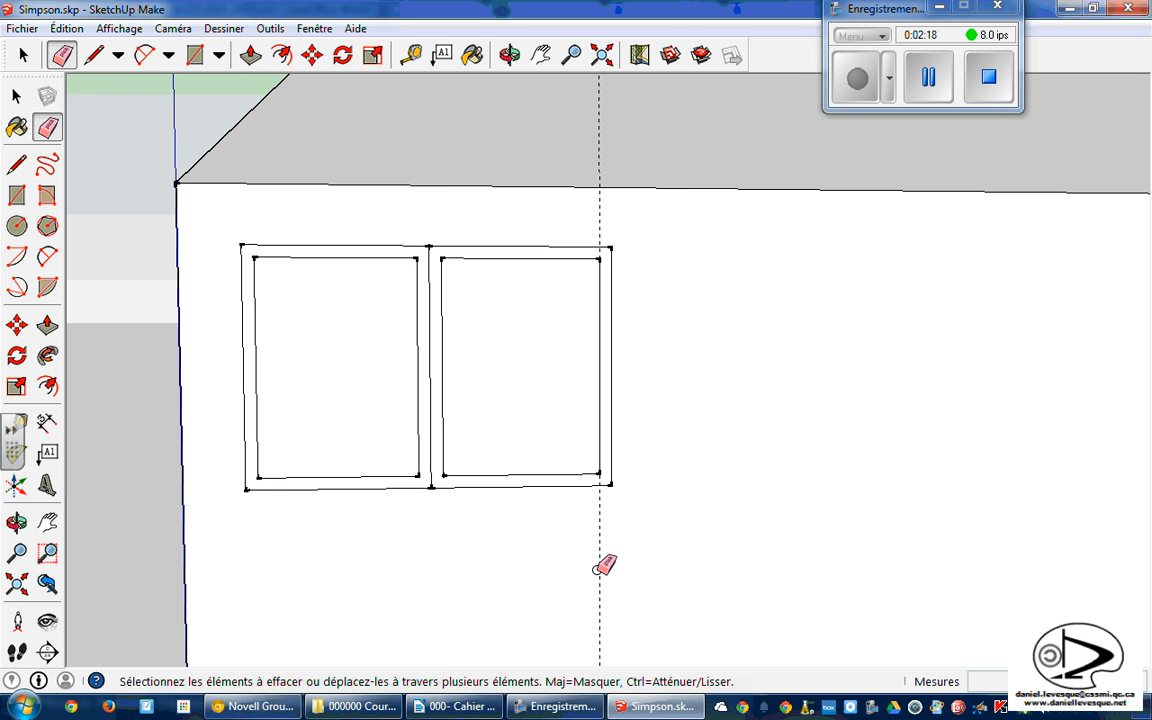
{"action": "left_click", "coordinate": [599, 564]}
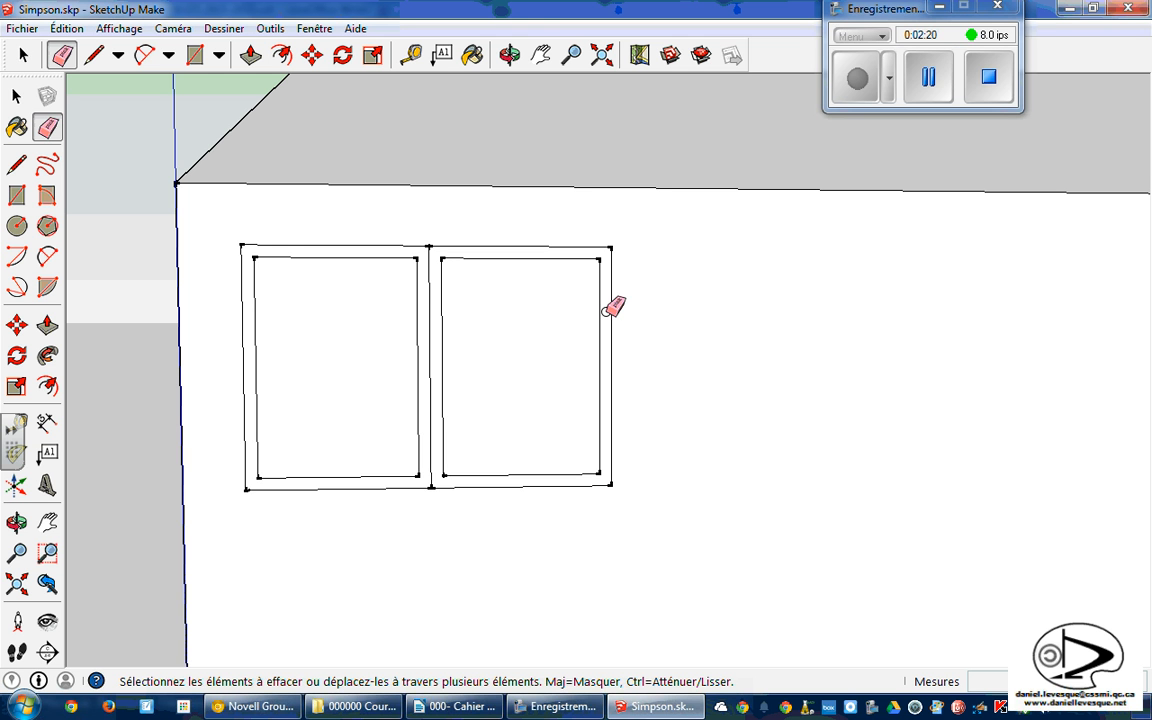
{"action": "left_click", "coordinate": [427, 305]}
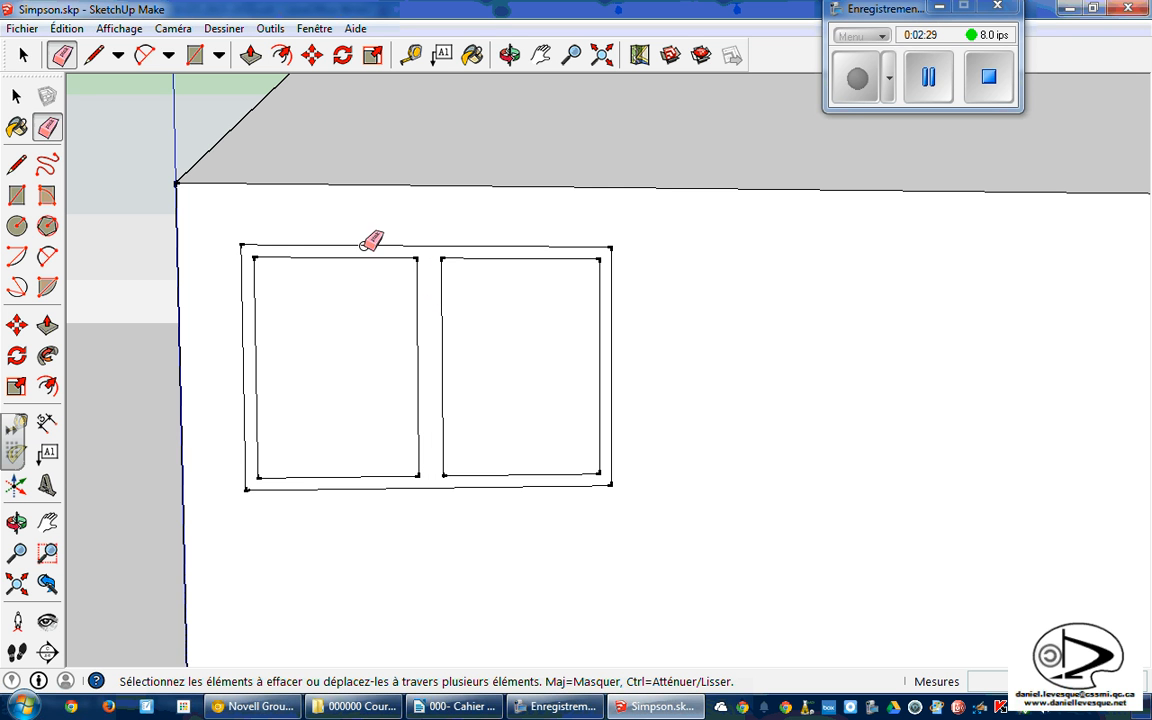
- Push/Pull the window's frame face, including the centre mullion, outward from the wall by 0.1 m
{"action": "left_click", "coordinate": [251, 57]}
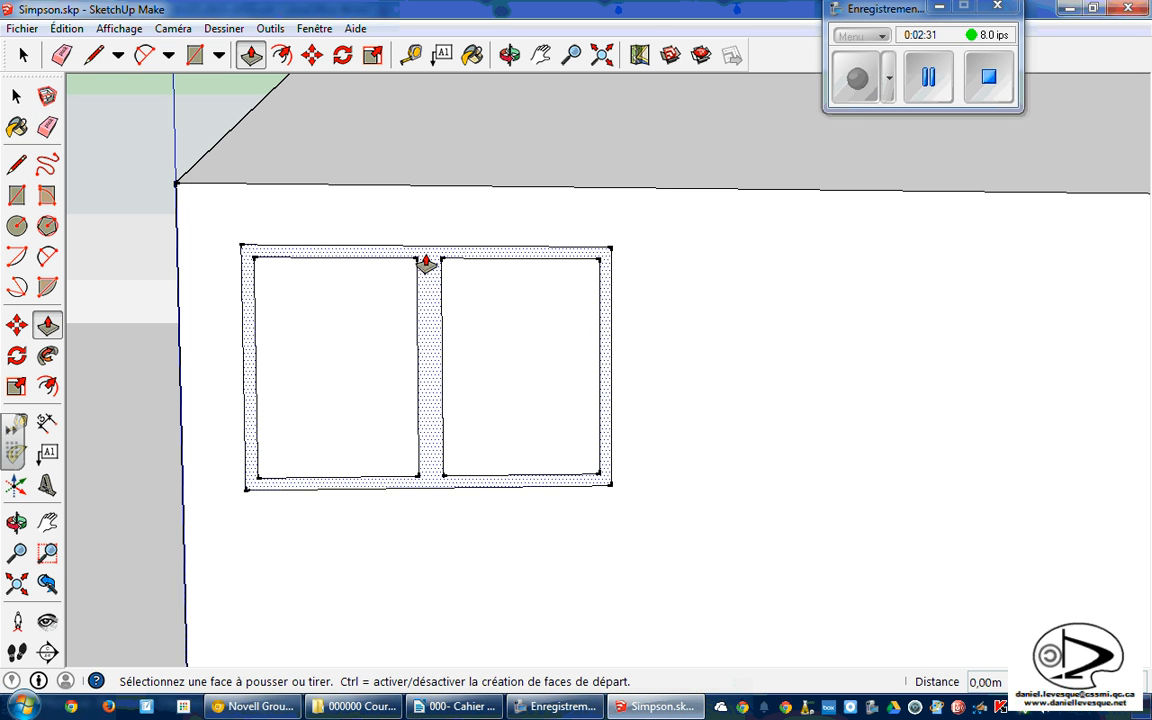
{"action": "left_click", "coordinate": [432, 285]}
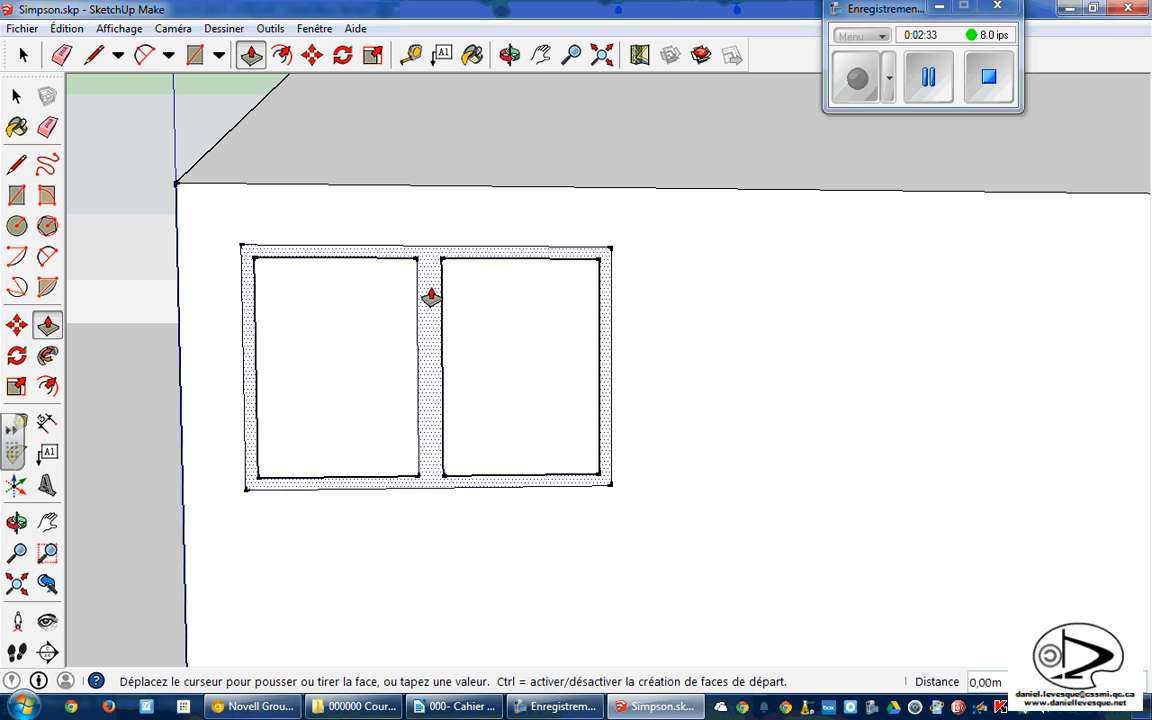
{"action": "type", "text": "1"}
{"action": "key", "text": "Return"}
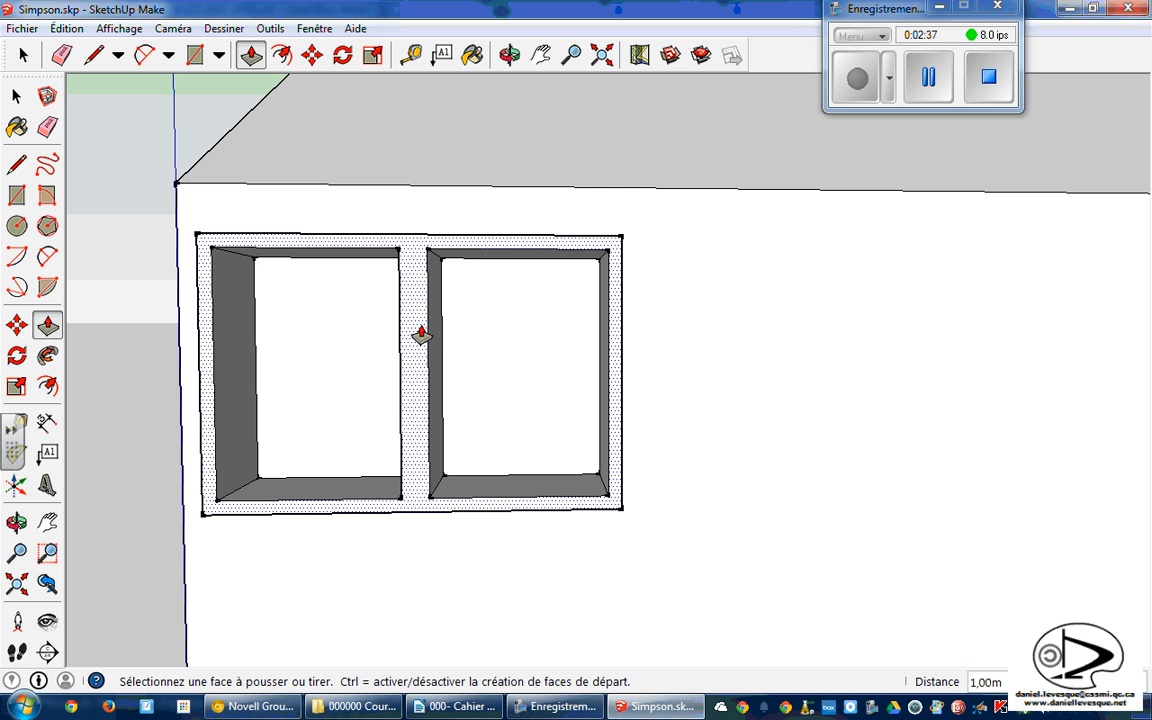
{"action": "type", "text": "0,"}
{"action": "left_click", "coordinate": [421, 336]}
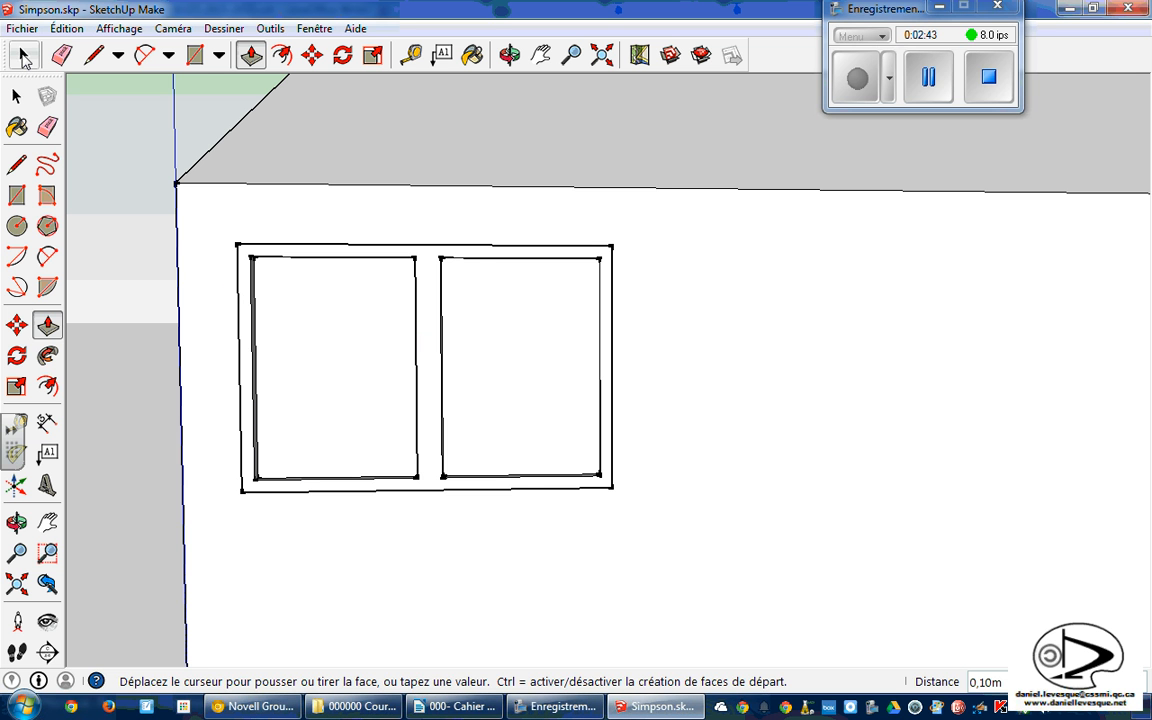
- Select the entire two-pane window with its frame and copy it
{"action": "left_click", "coordinate": [24, 57]}
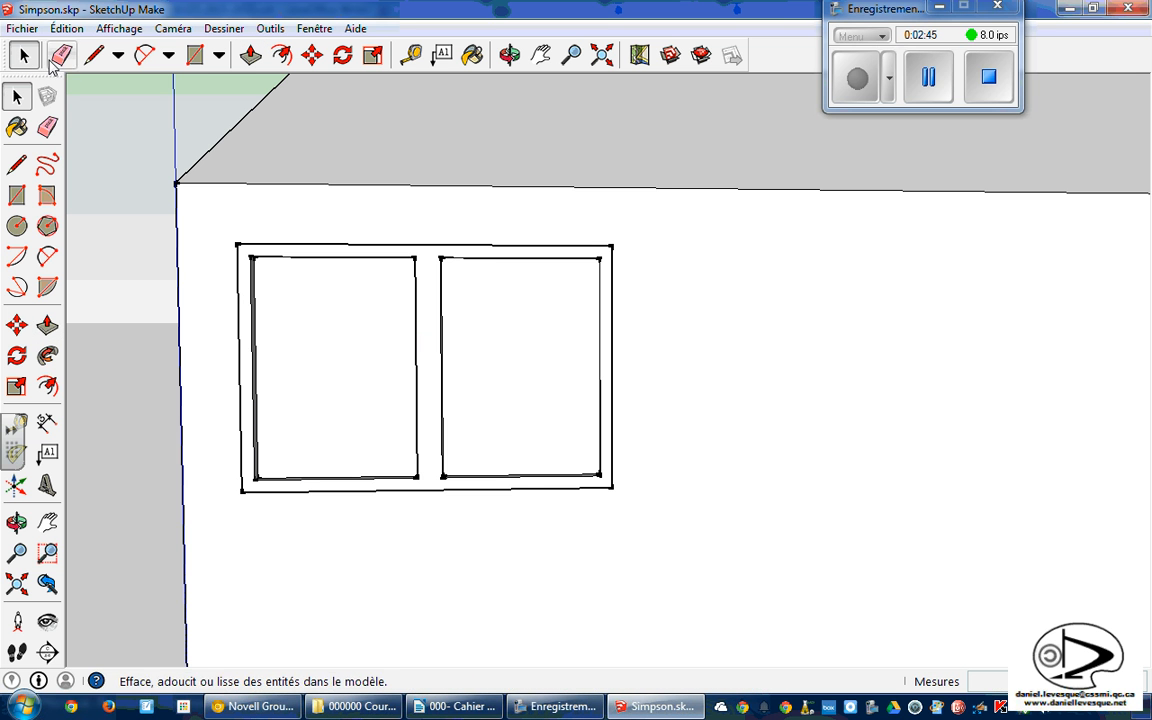
{"action": "mouse_move", "coordinate": [219, 213]}
{"action": "left_mouse_down"}
{"action": "mouse_move", "coordinate": [465, 537]}
{"action": "mouse_move", "coordinate": [655, 537]}
{"action": "left_mouse_up"}
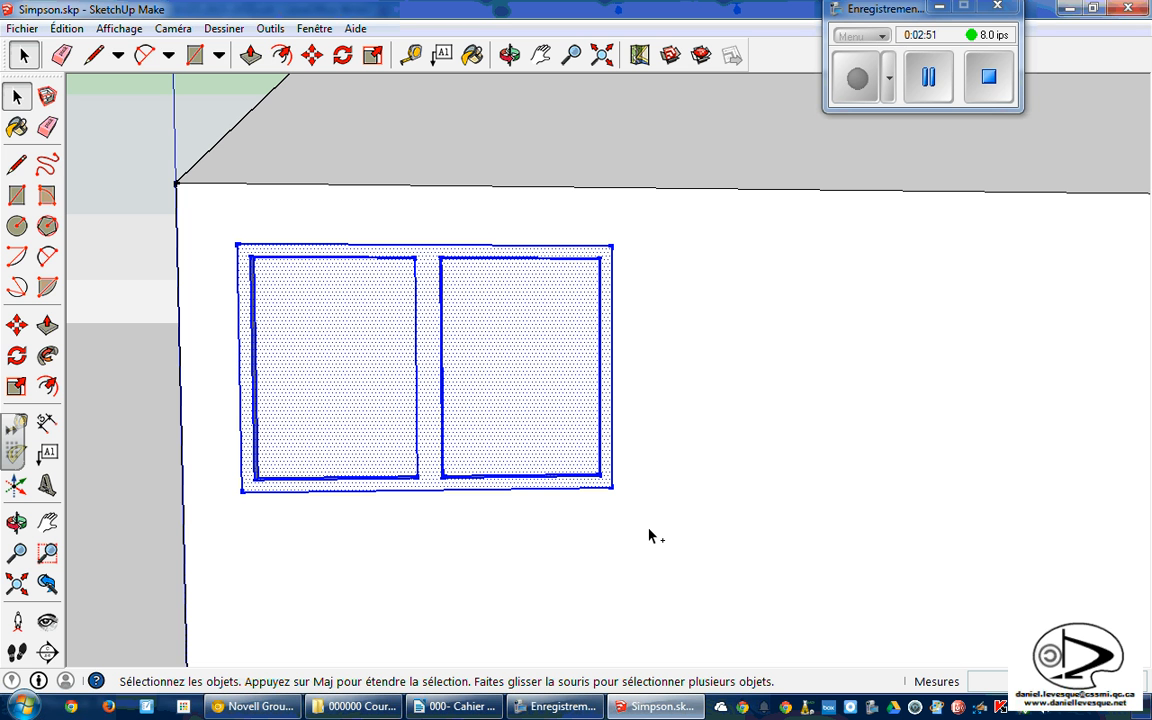
{"action": "left_click", "coordinate": [66, 28]}
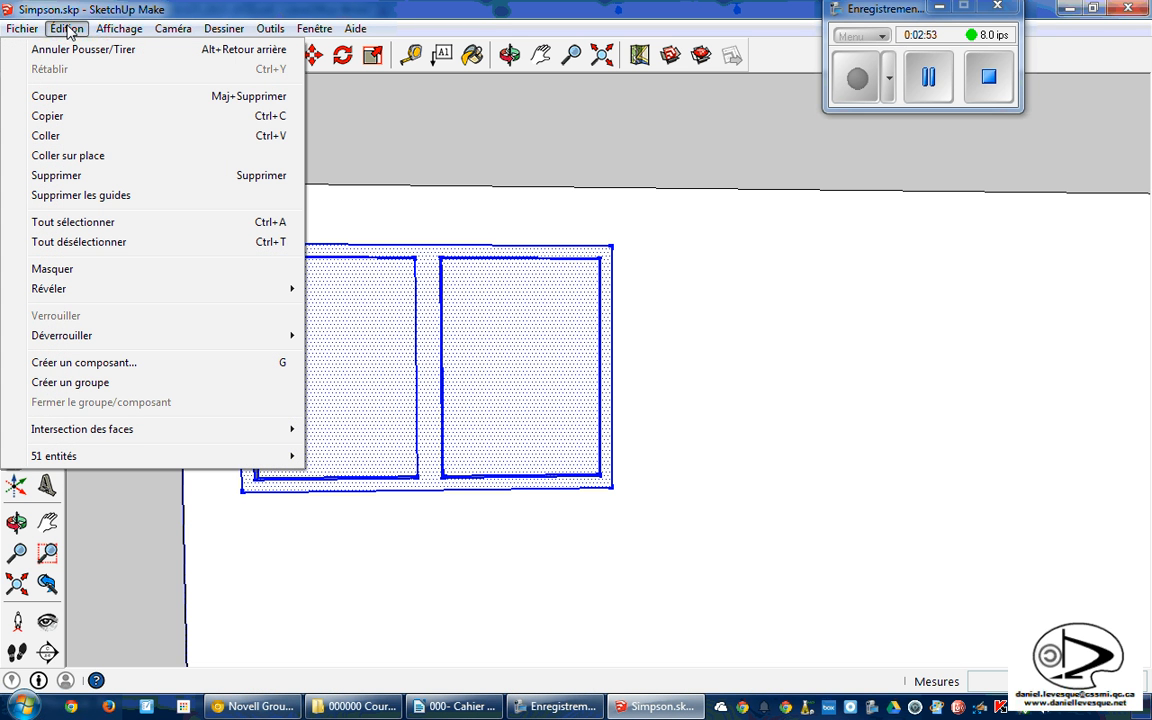
- Paste the copied window onto the same front wall, near its right end and level with the original window
{"action": "left_click", "coordinate": [740, 347]}
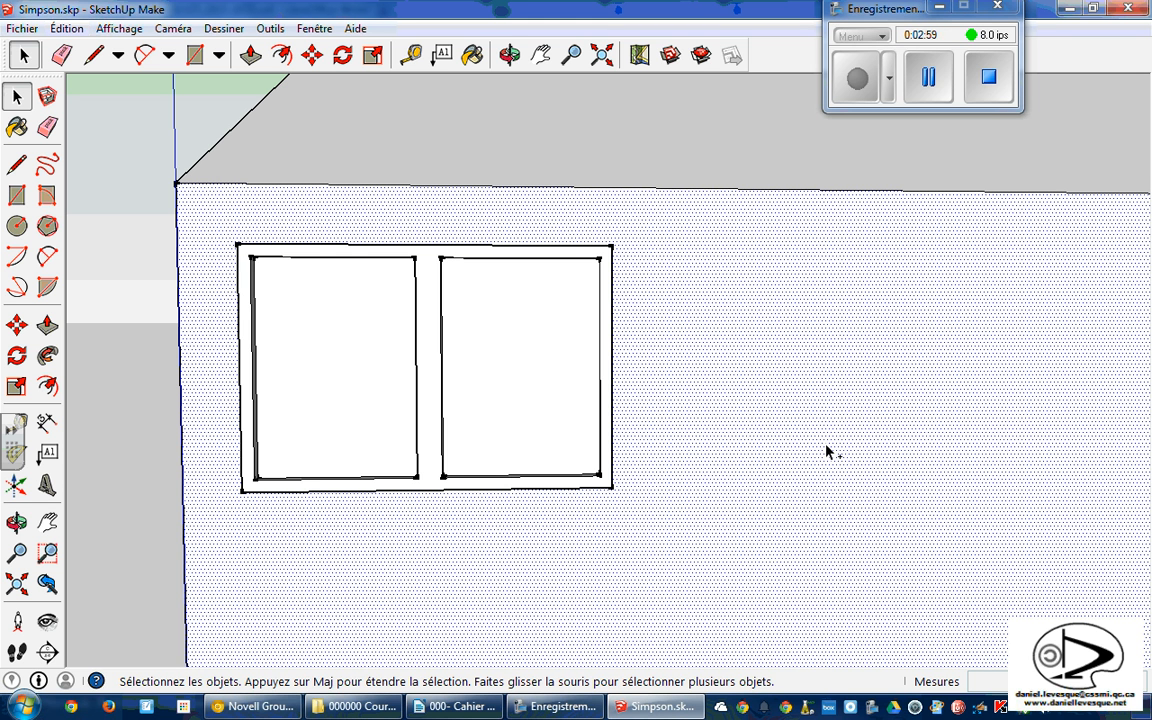
{"action": "key", "text": "ctrl+v"}
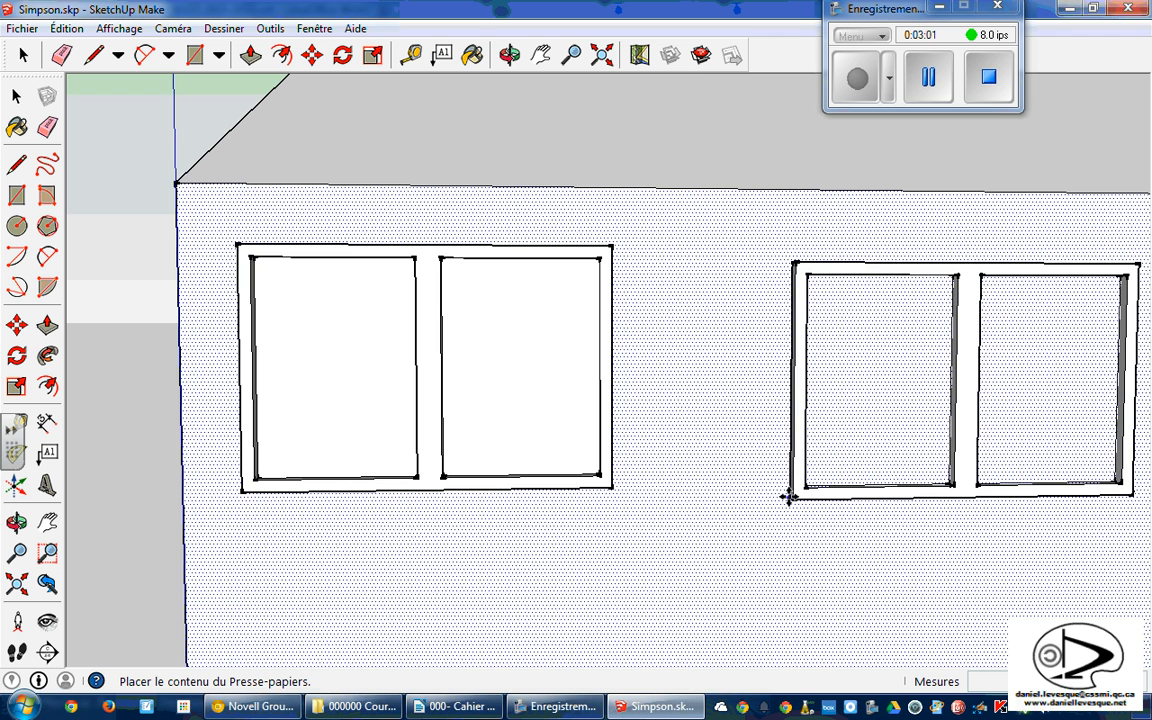
{"action": "scroll", "coordinate": [788, 495], "scroll_direction": "down", "scroll_amount": 1}
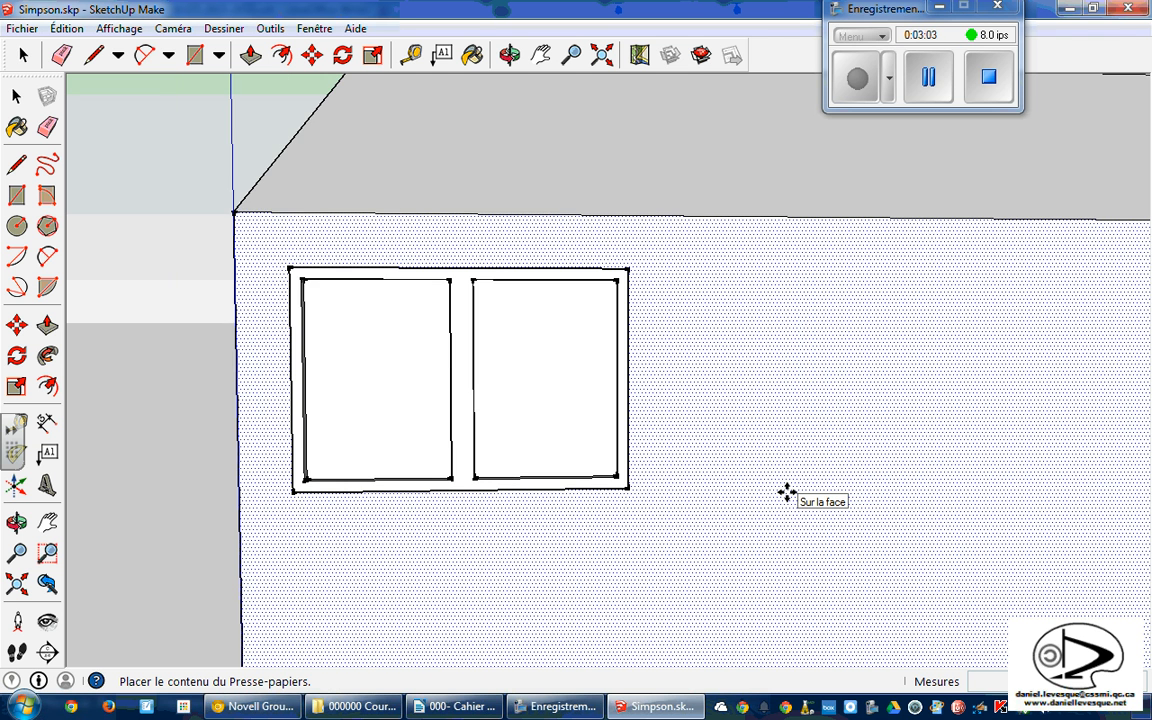
{"action": "scroll", "coordinate": [788, 493], "scroll_direction": "down", "scroll_amount": 1}
{"action": "scroll", "coordinate": [781, 487], "scroll_direction": "down", "scroll_amount": 2}
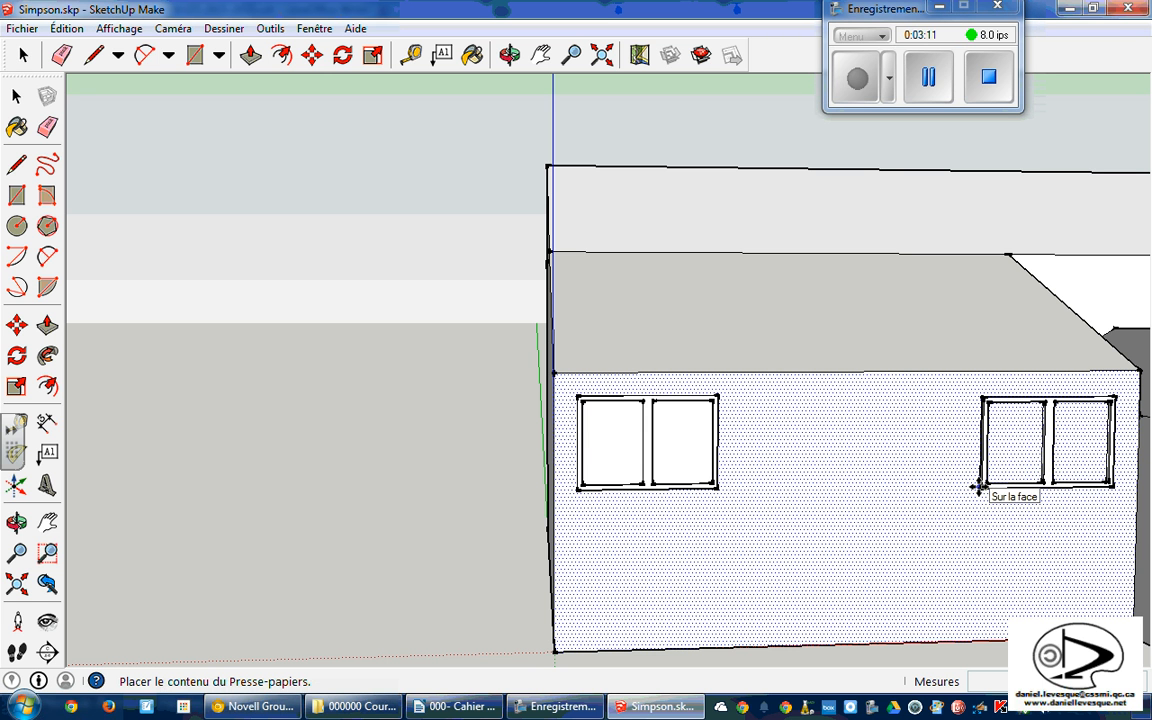
{"action": "left_click", "coordinate": [979, 484]}
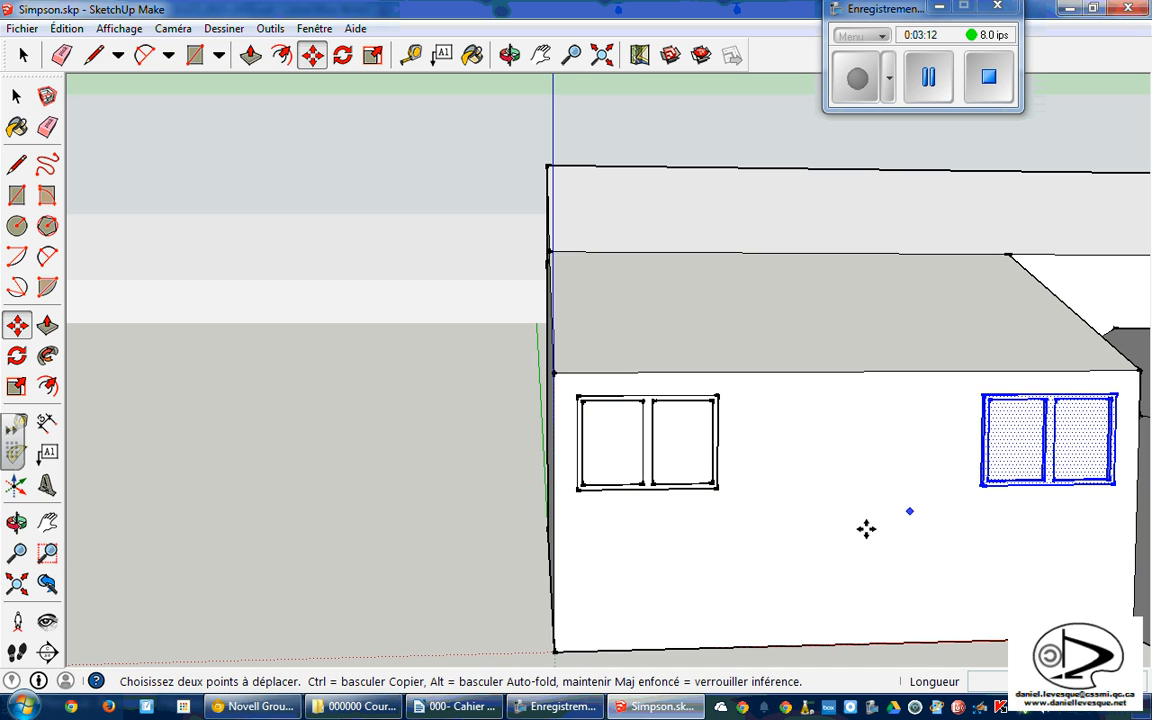